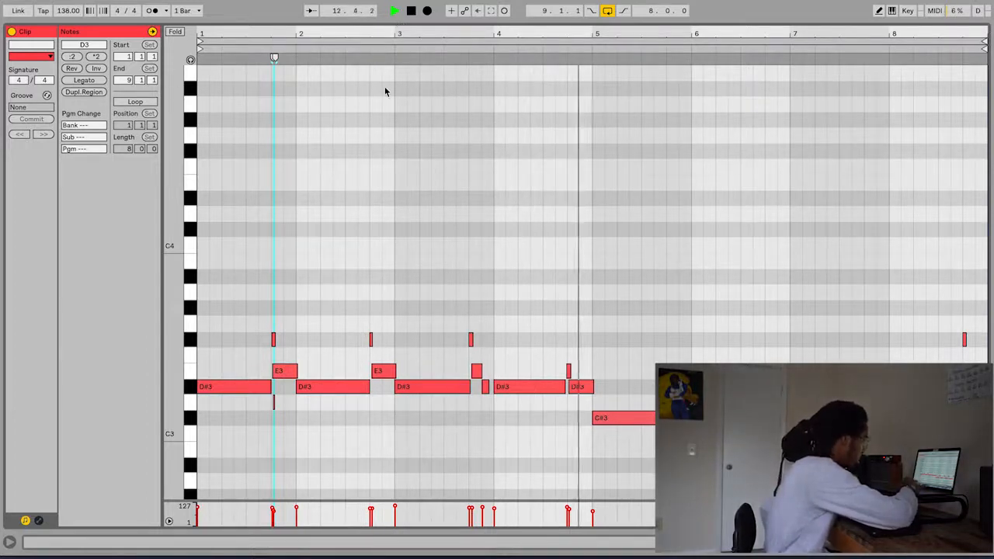
Bring up track 1's device chain and turn on its EQ Eight.
left_click_drag(393, 23, 344, 352)
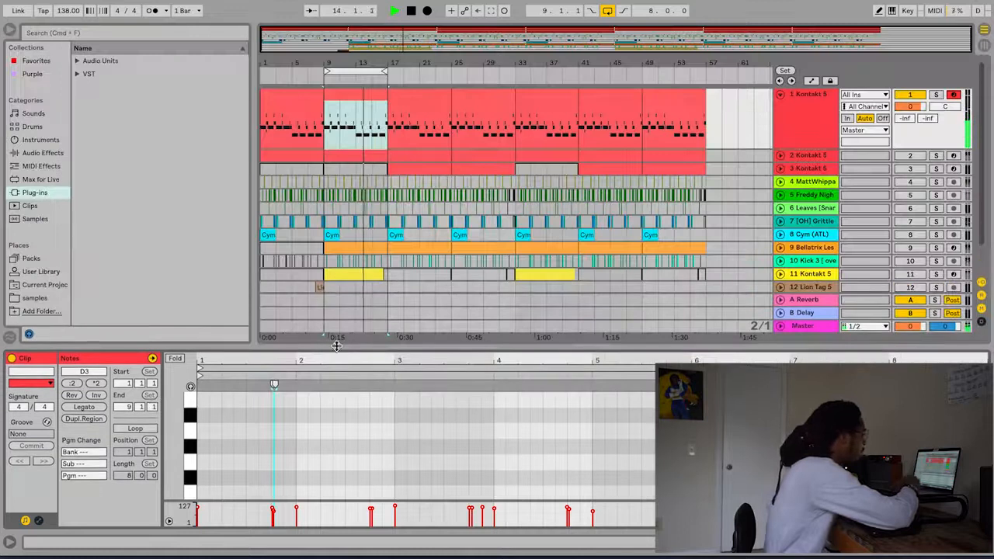
double_click(794, 112)
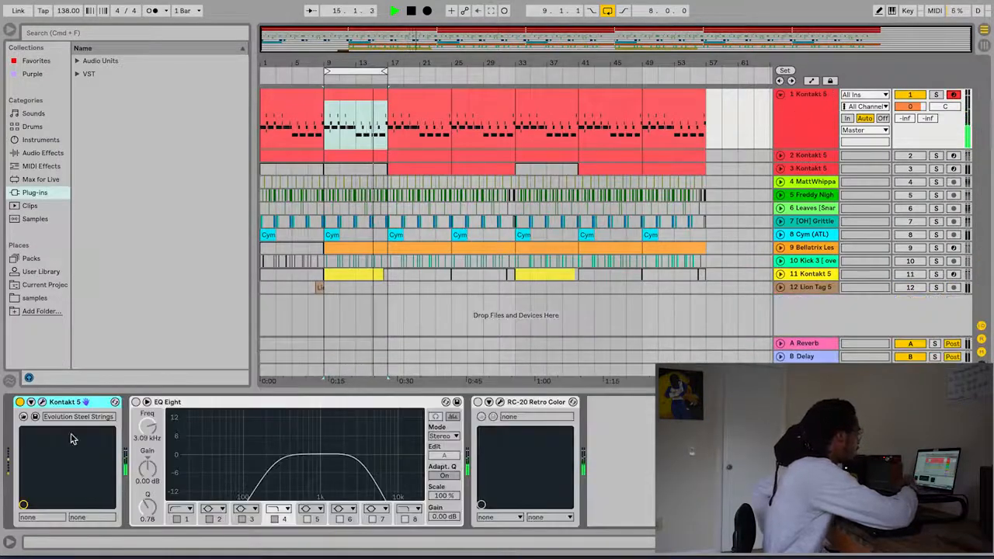
left_click(136, 403)
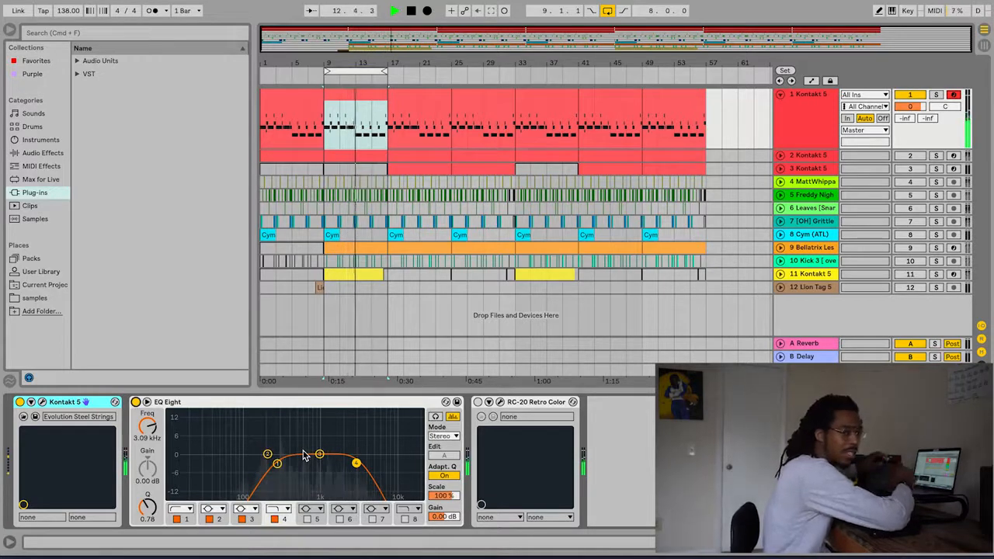
Turn on RC-20 Retro Color on track 1 and review its settings in the plug-in window.
left_click(478, 403)
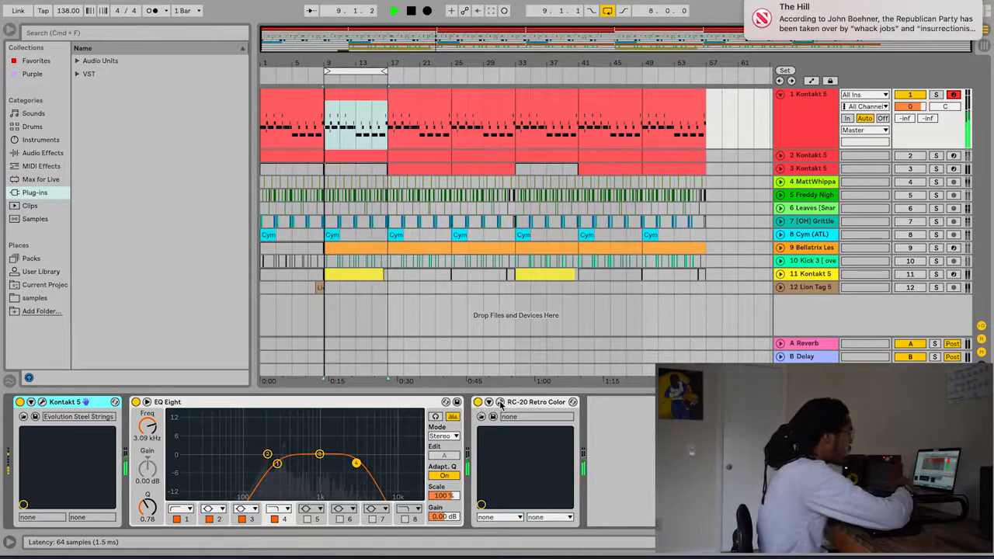
left_click(501, 402)
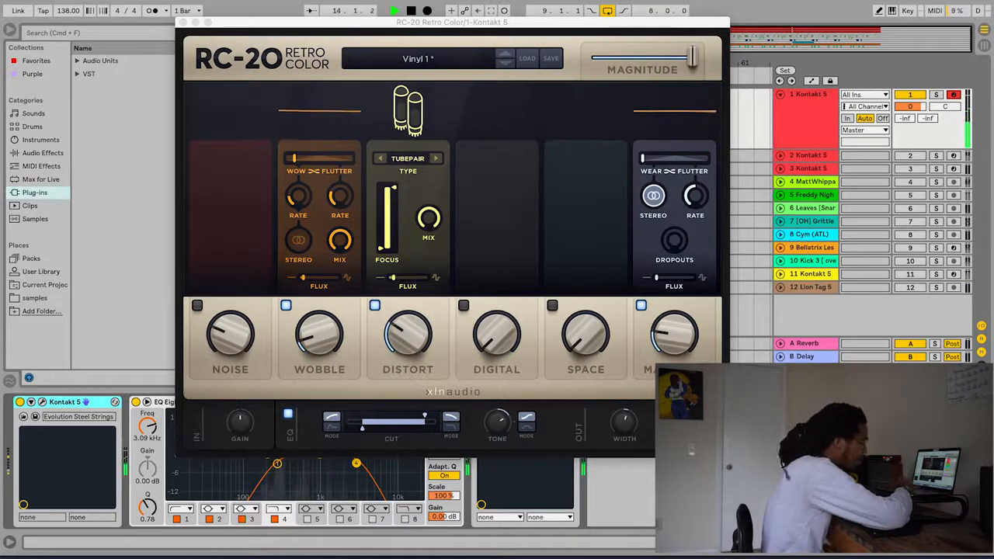
left_click(626, 426)
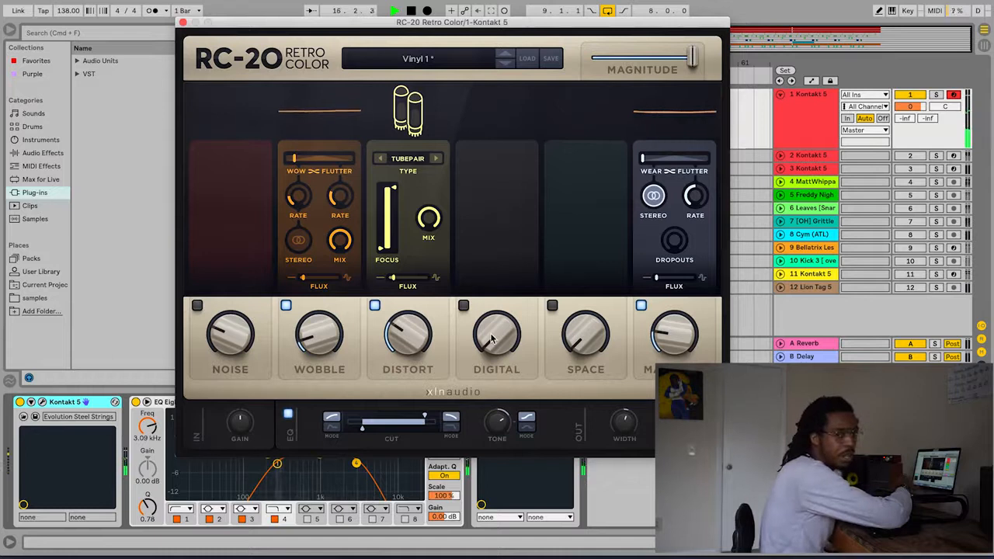
left_click(182, 22)
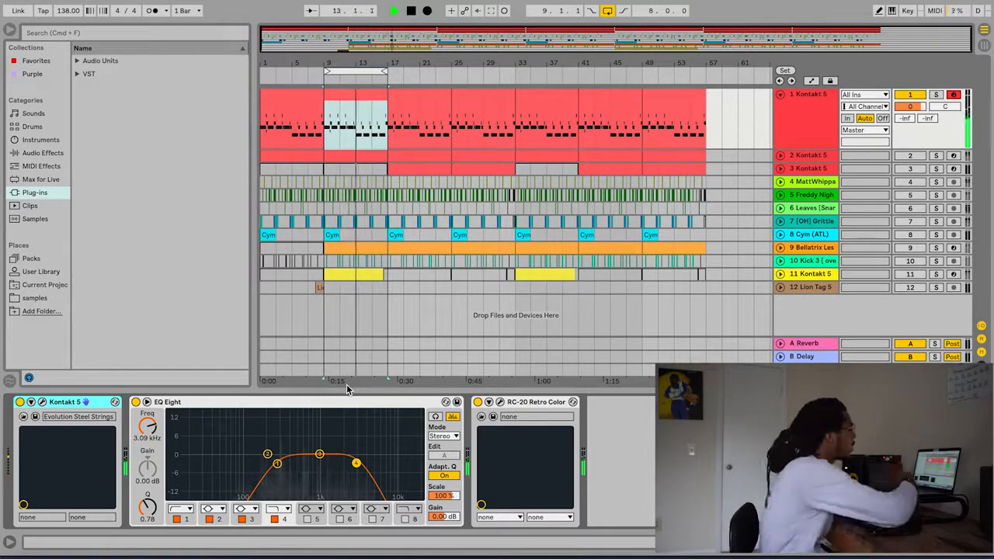
Unfold and solo track 2, and open its clip at bars 9–17 in an enlarged note editor.
left_click(779, 155)
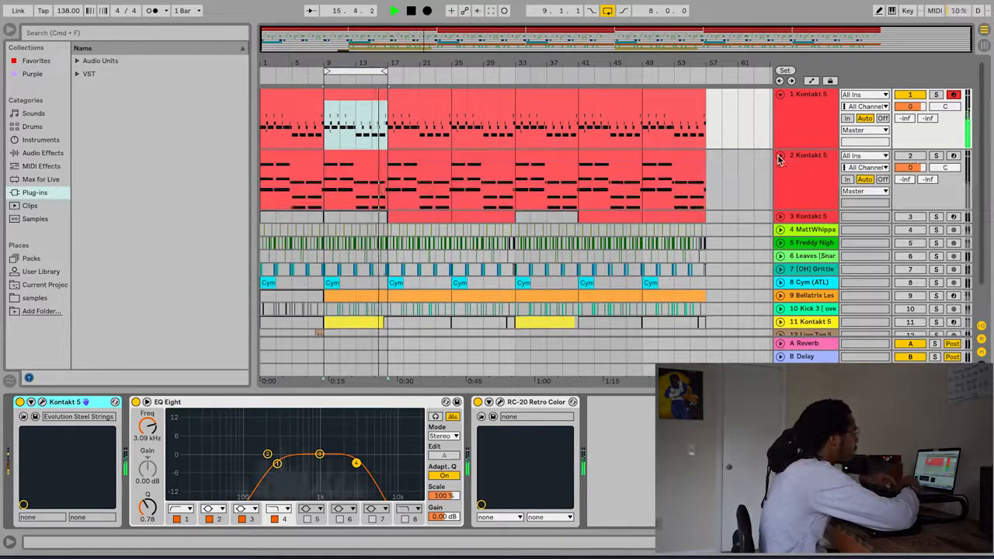
left_click(935, 156)
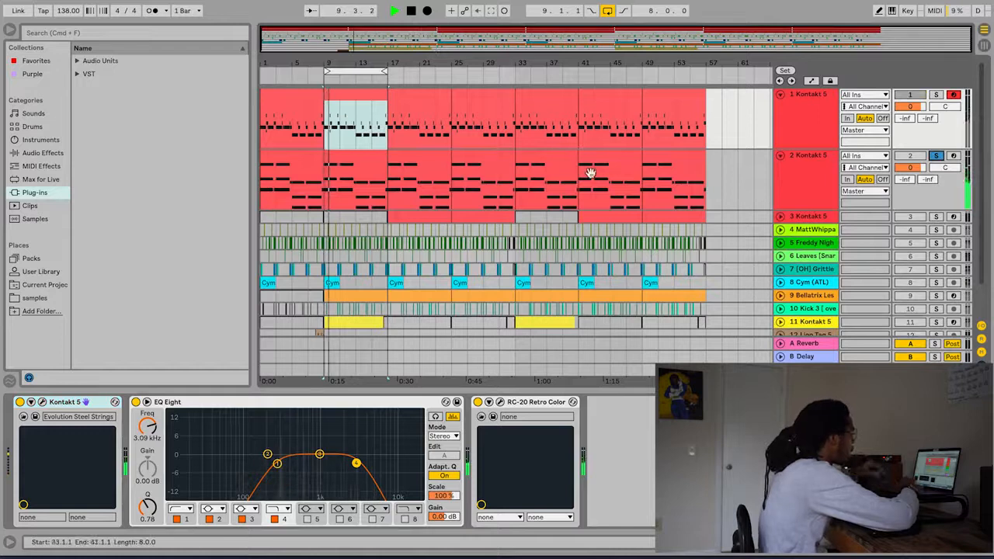
left_click(761, 162)
left_click(355, 158)
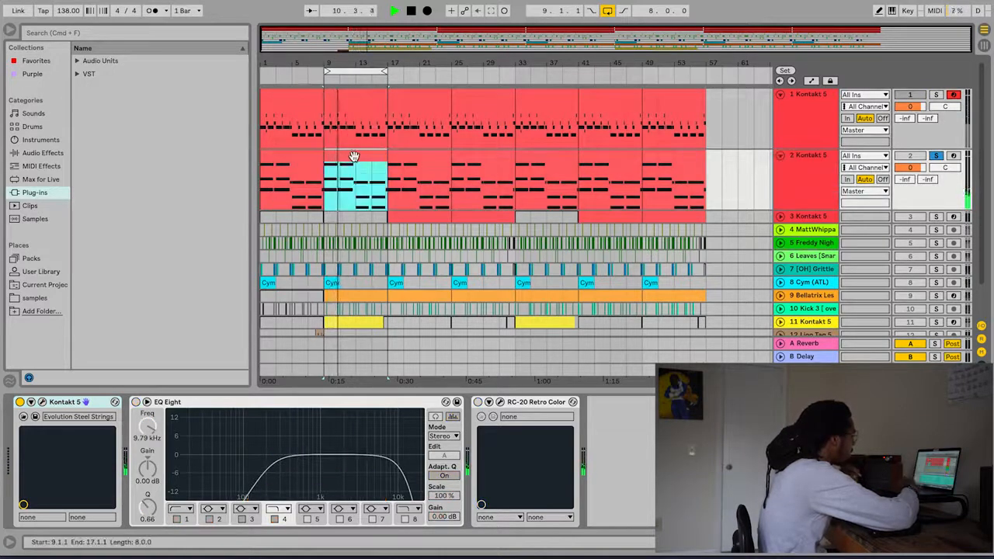
left_click_drag(354, 347, 353, 31)
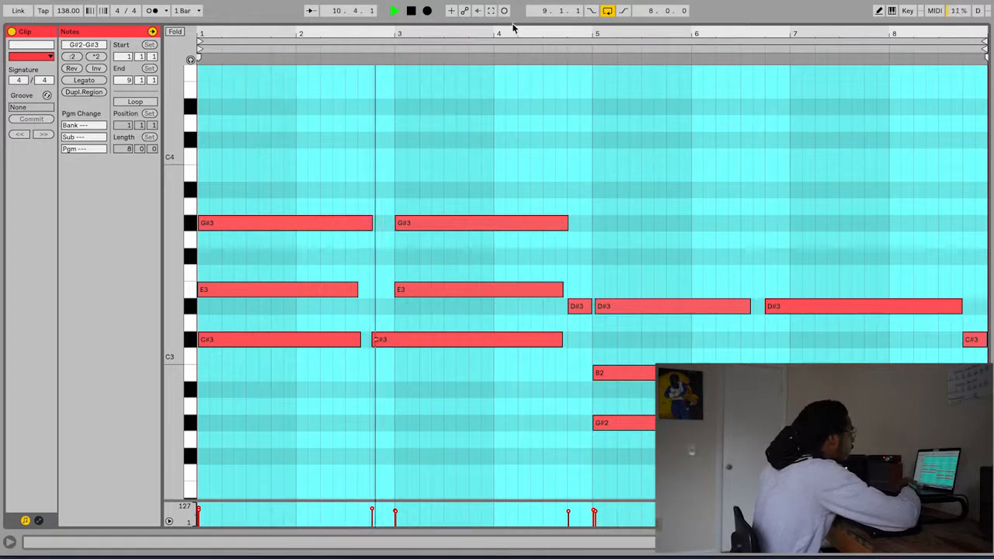
Return to the arrangement, unsolo track 2 and activate it so it plays together with track 1.
left_click_drag(510, 23, 464, 318)
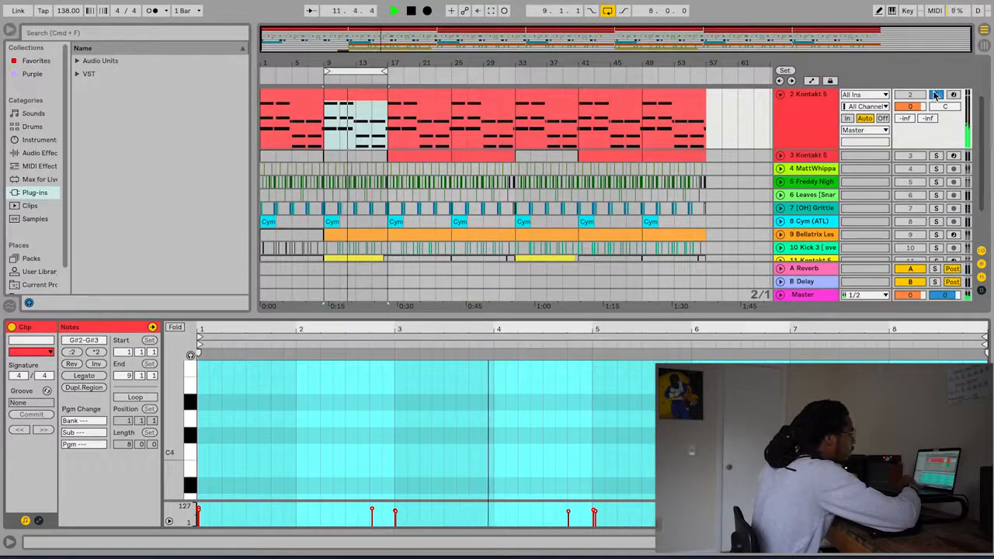
scroll(923, 101, "up", 3)
left_click(917, 96)
left_click(937, 156)
left_click(915, 156)
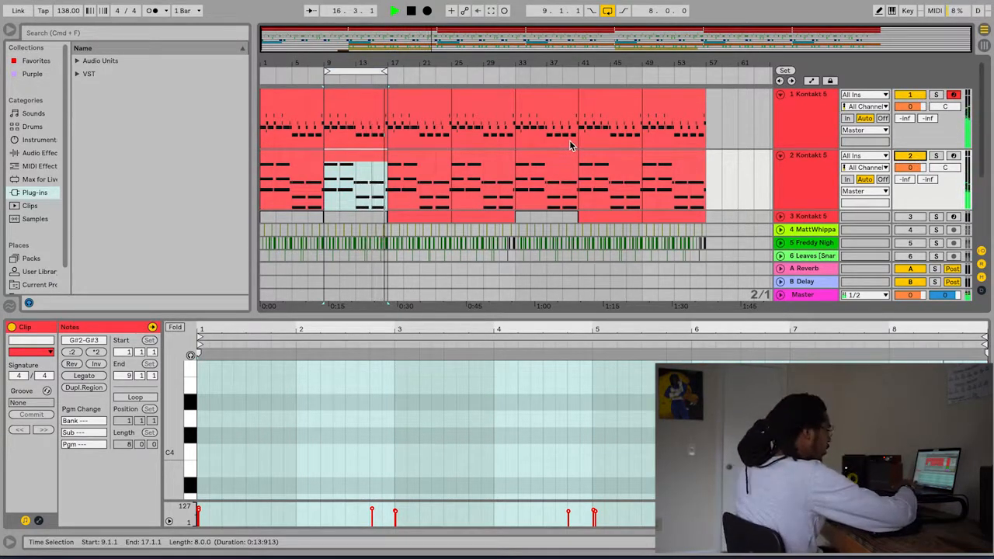
Stop playback and examine the chord notes of track 2's clip at bars 9–17 in the enlarged note editor.
key("space")
left_click(362, 168)
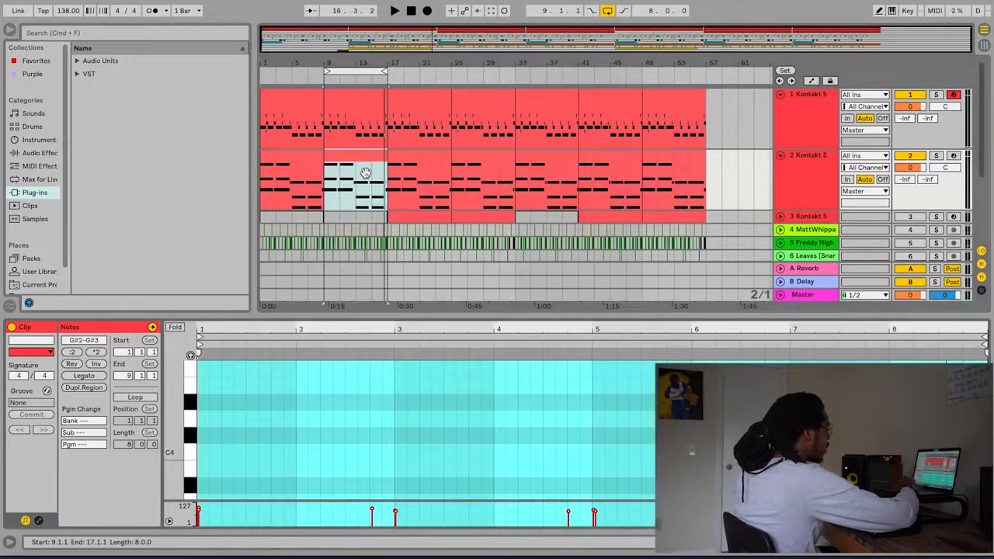
left_click_drag(346, 313, 345, 23)
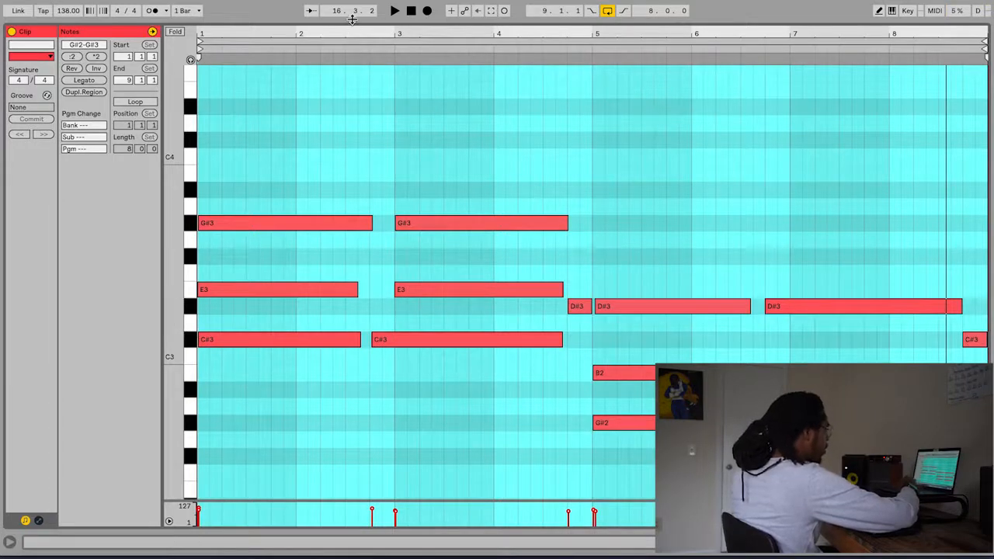
left_click_drag(352, 18, 334, 348)
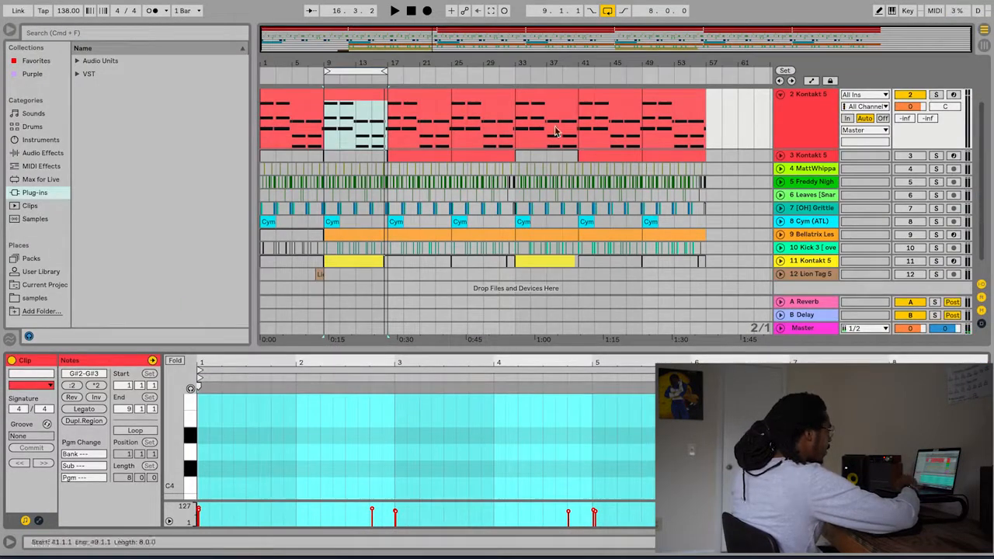
Arm track 2 for recording and enlarge the note editor for its clip.
left_click(956, 93)
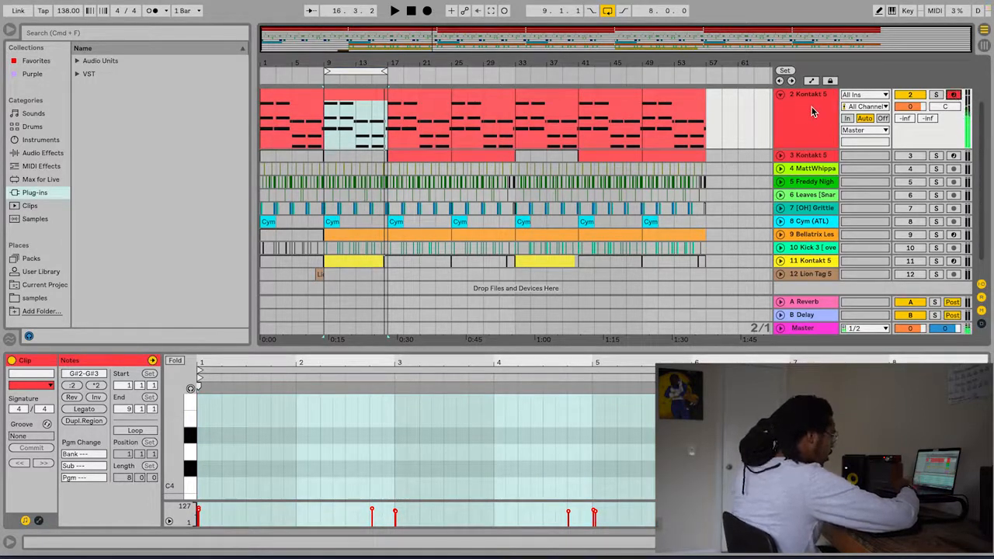
left_click_drag(477, 346, 477, 25)
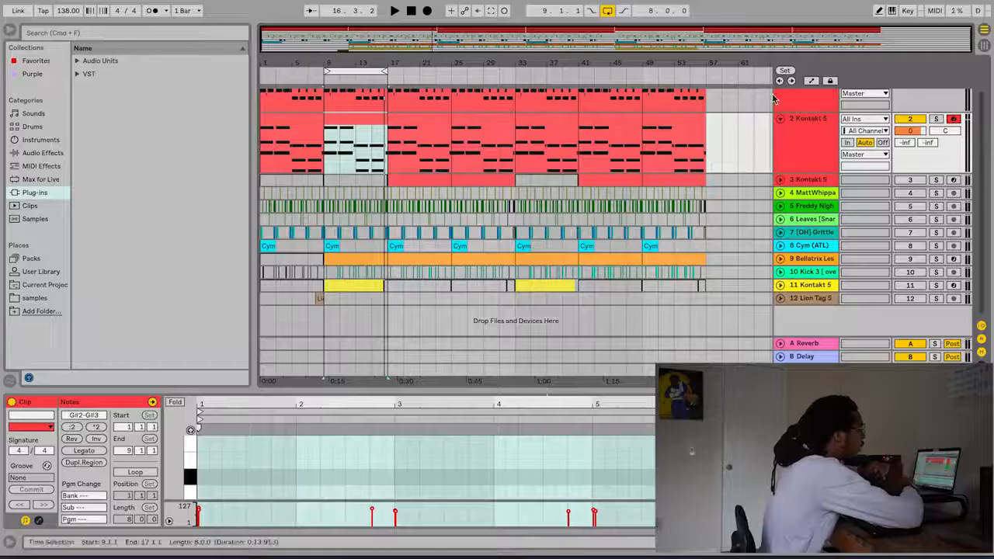
Play the loop from bar 9, bring up track 2's device chain and turn on its EQ Eight.
scroll(816, 237, "up", 1)
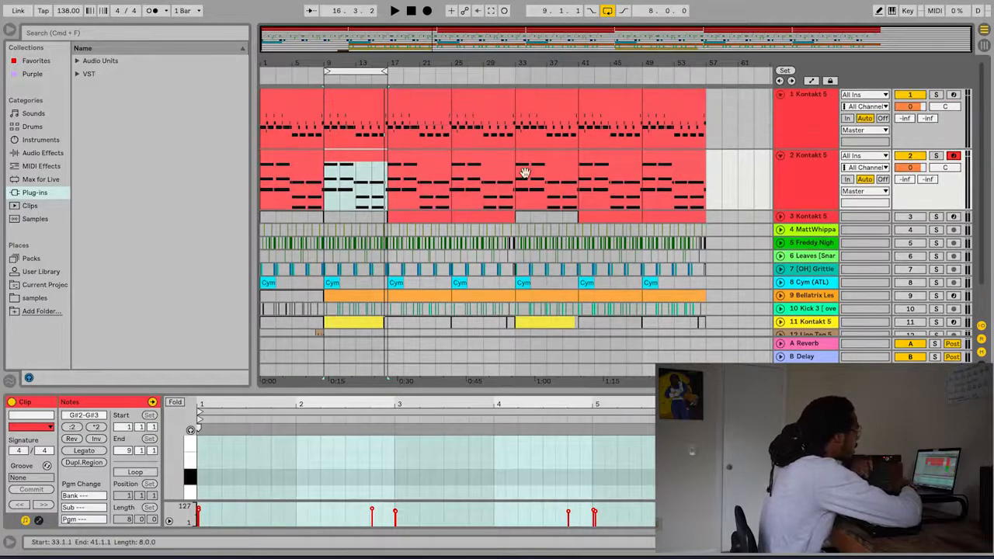
left_click(363, 105)
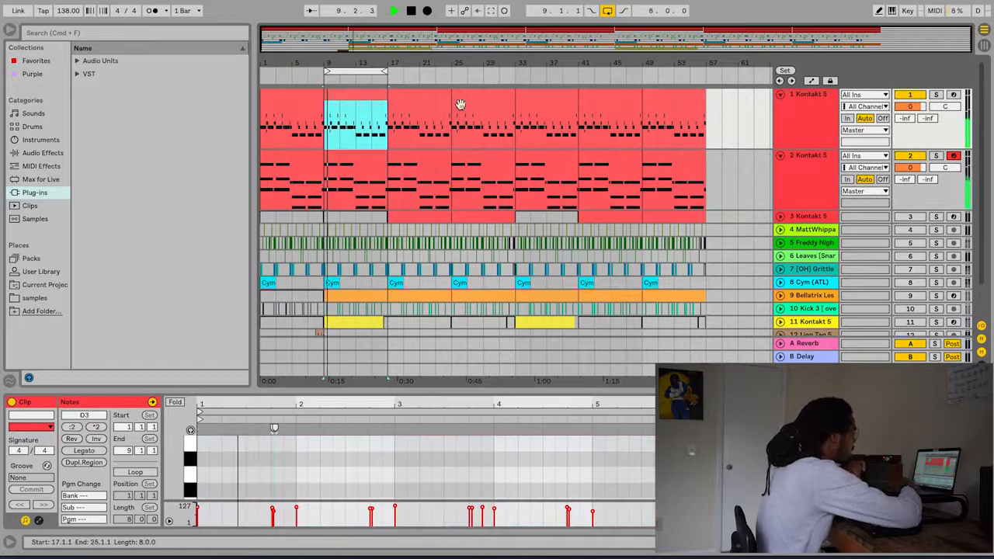
left_click(792, 182)
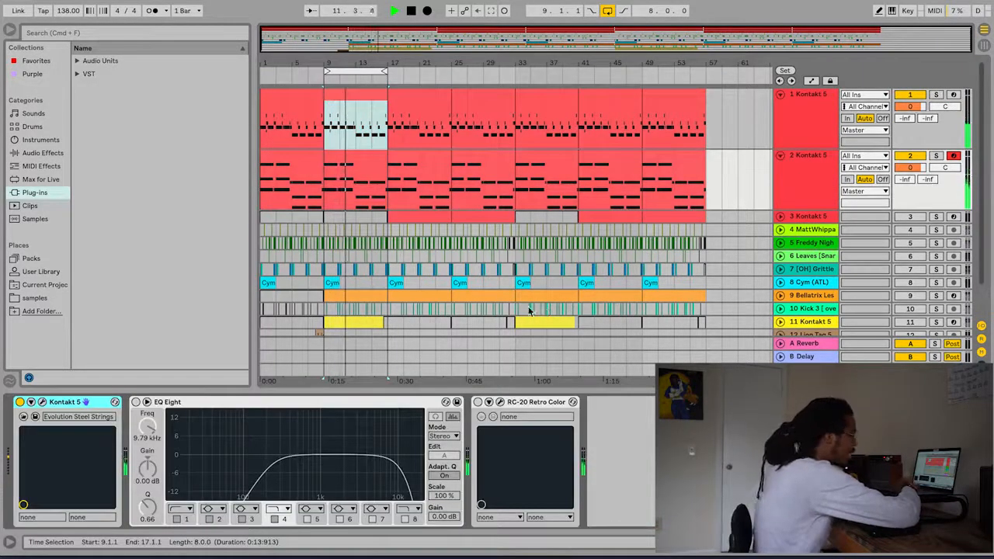
left_click(137, 402)
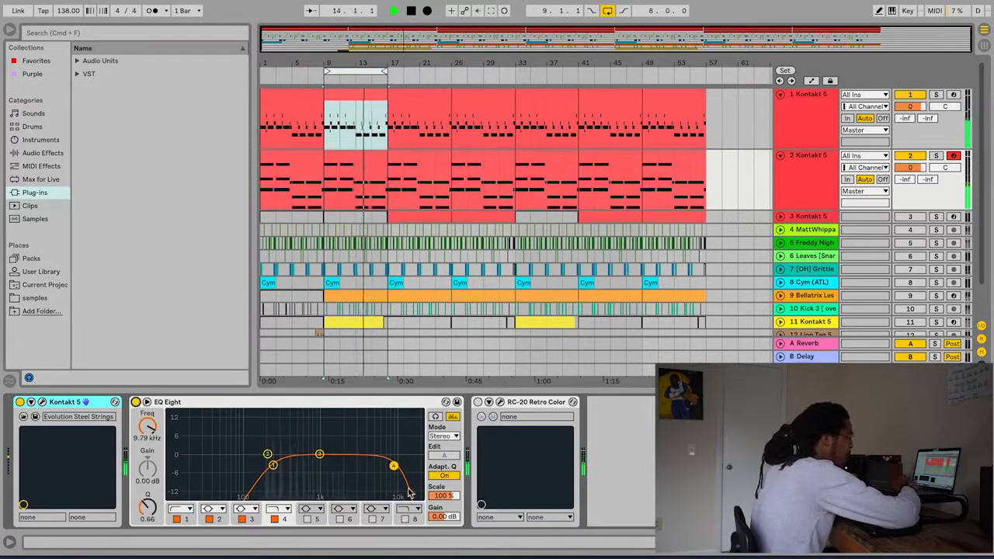
Turn on RC-20 Retro Color on track 2 and review its settings, including tone and cut.
left_click(477, 402)
left_click(499, 402)
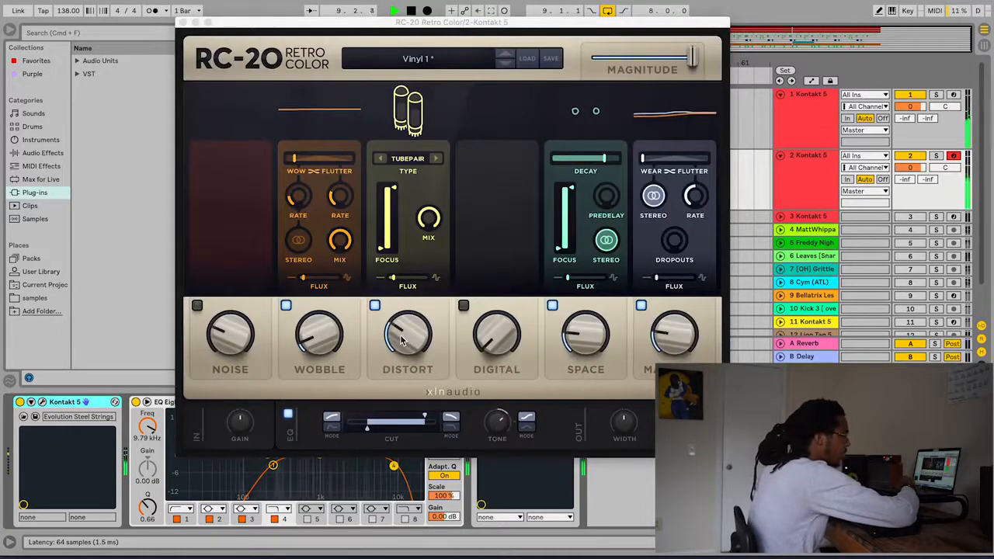
left_click(495, 425)
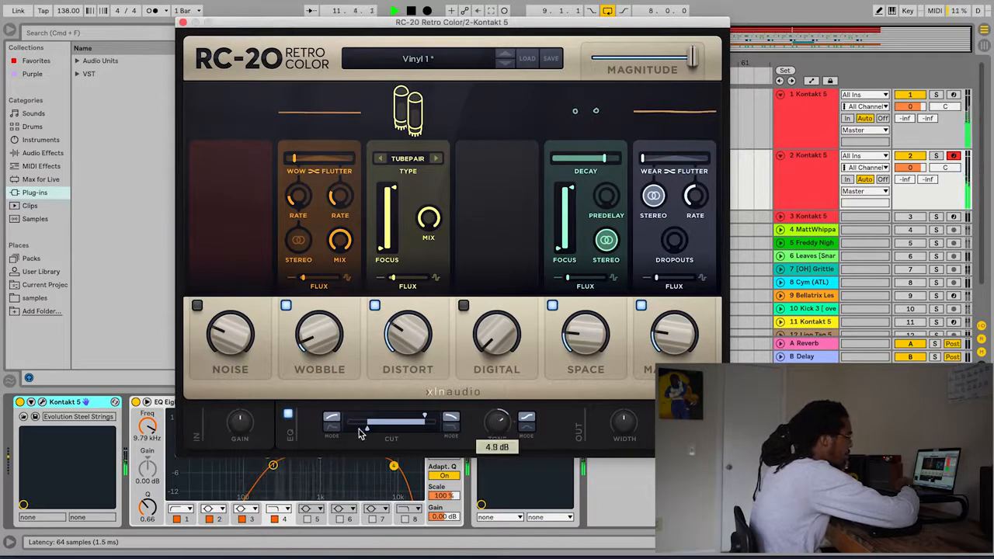
mouse_move(368, 427)
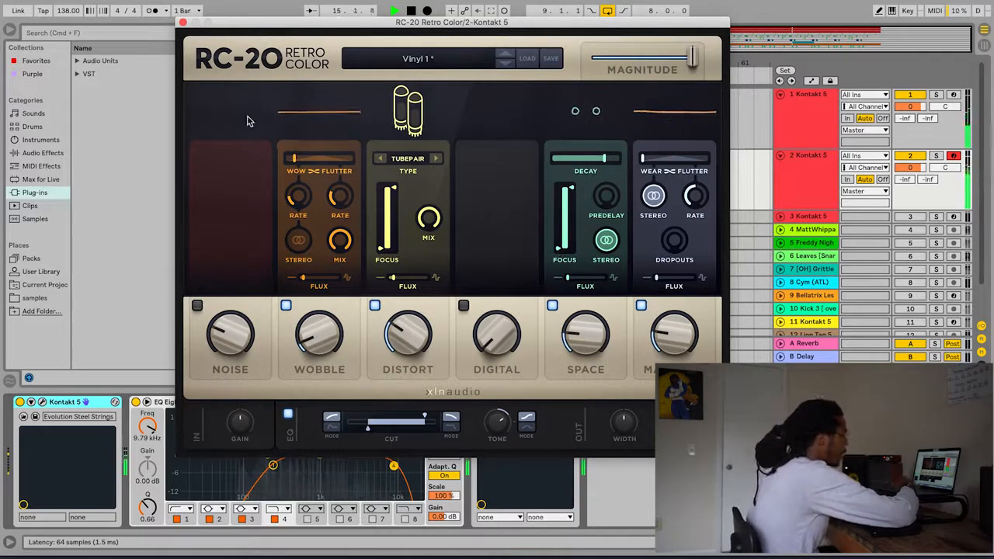
left_click(183, 23)
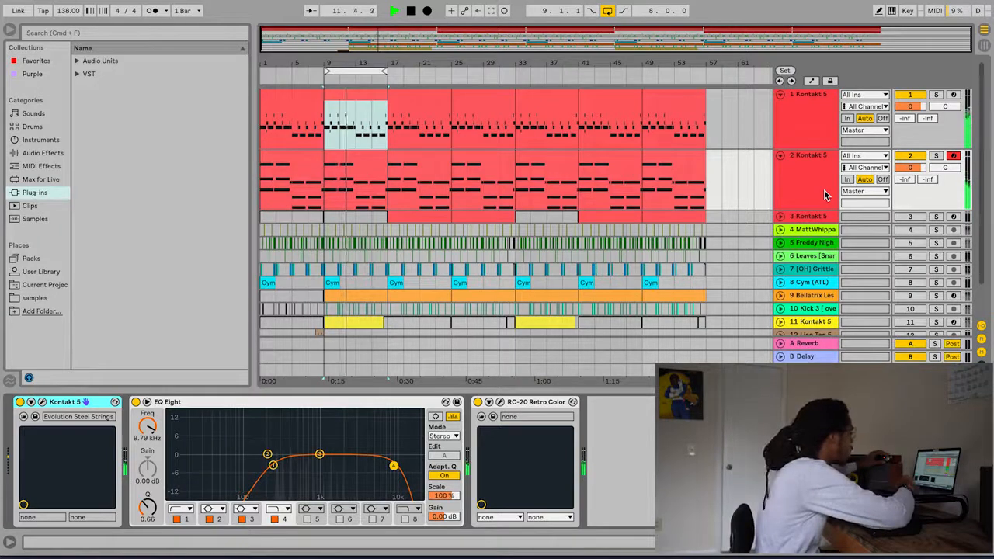
Move the eight-bar arrangement loop so that it starts at bar 17.
scroll(708, 176, "down", 2)
scroll(708, 177, "up", 2)
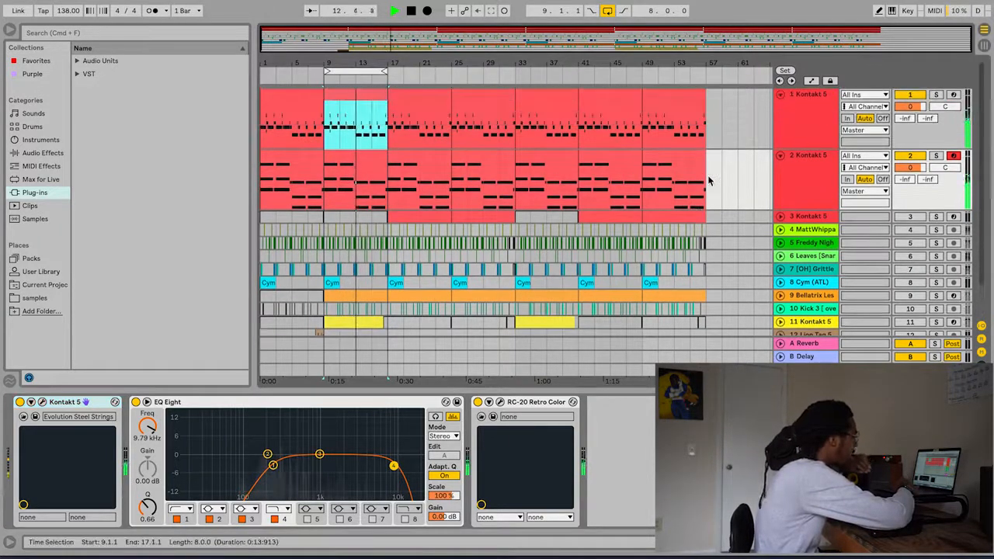
left_click_drag(371, 70, 423, 71)
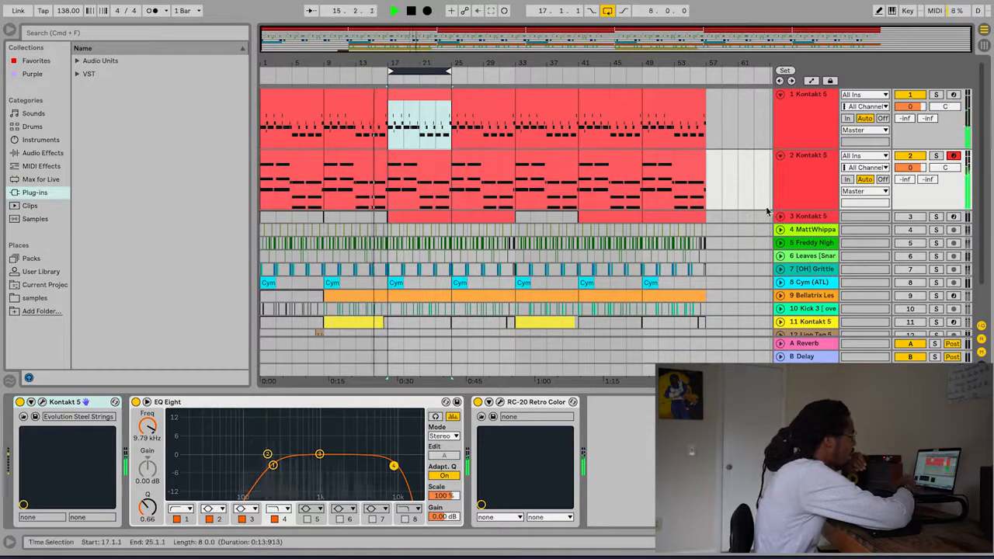
Unfold track 3 in the arrangement and solo it.
left_click(780, 216)
scroll(680, 206, "down", 1)
scroll(680, 206, "down", 4)
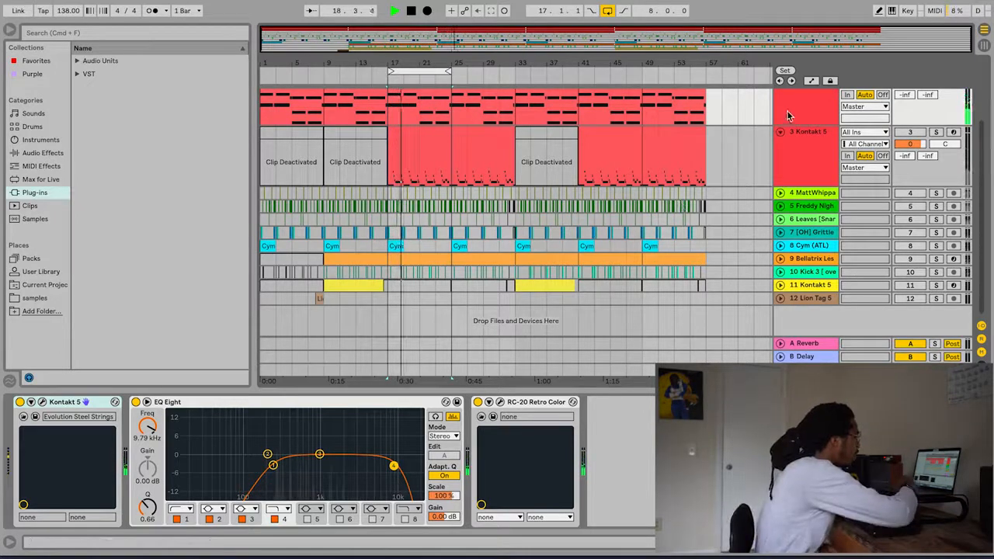
left_click(936, 132)
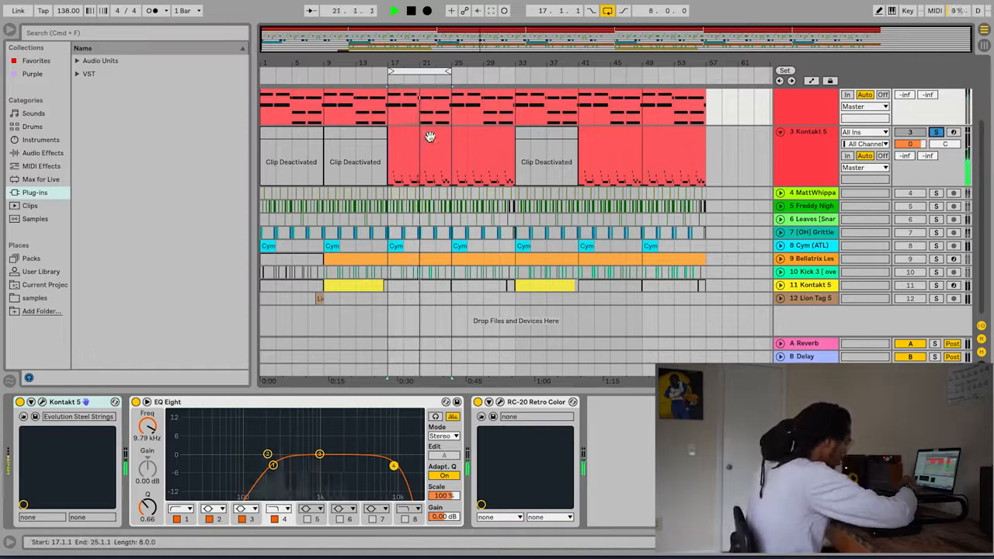
Open track 3's clip at bars 17–25 in an enlarged note editor and stop playback.
left_click(420, 160)
left_click_drag(394, 388, 394, 23)
key("space")
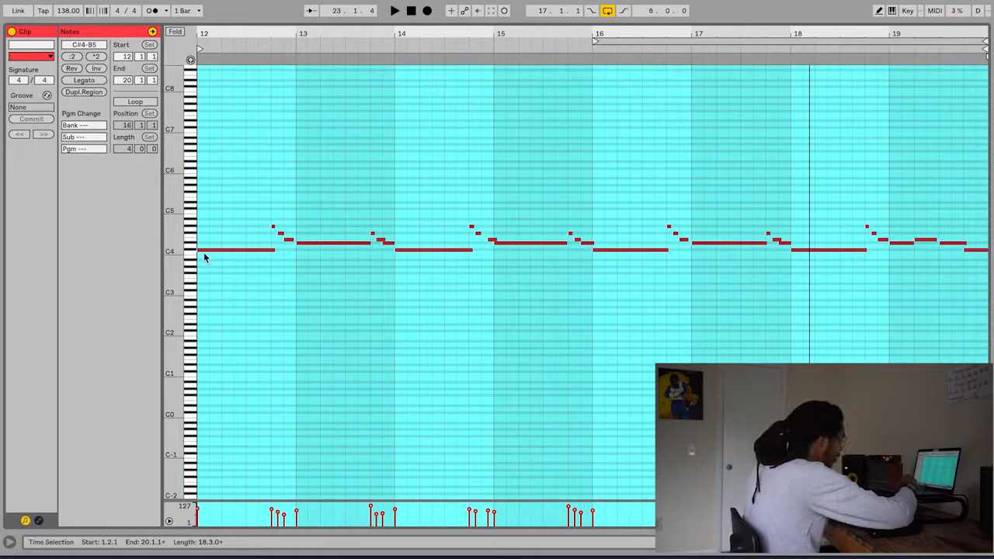
Return to the arrangement, arm track 3 for recording and play the loop from bar 17.
left_click_drag(368, 23, 358, 348)
left_click(954, 217)
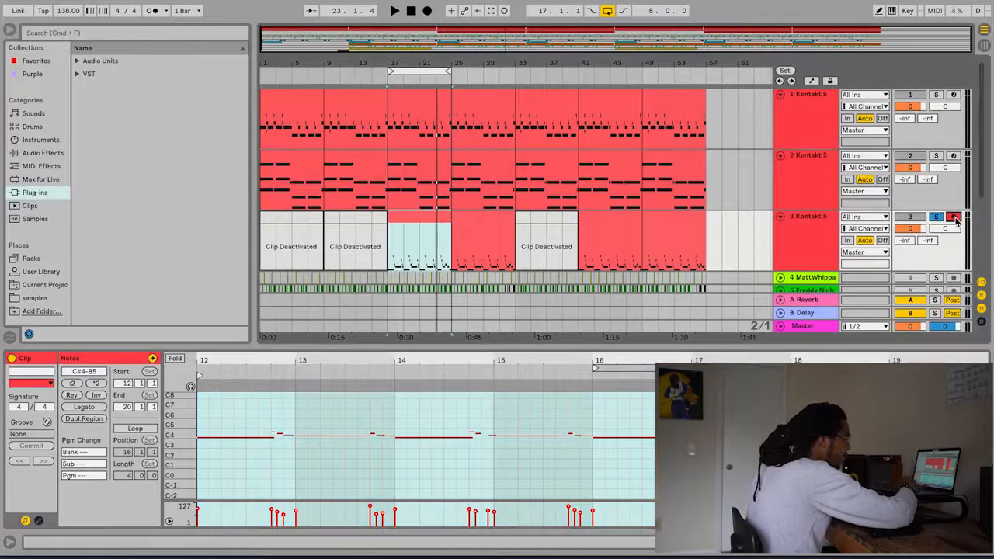
key("space")
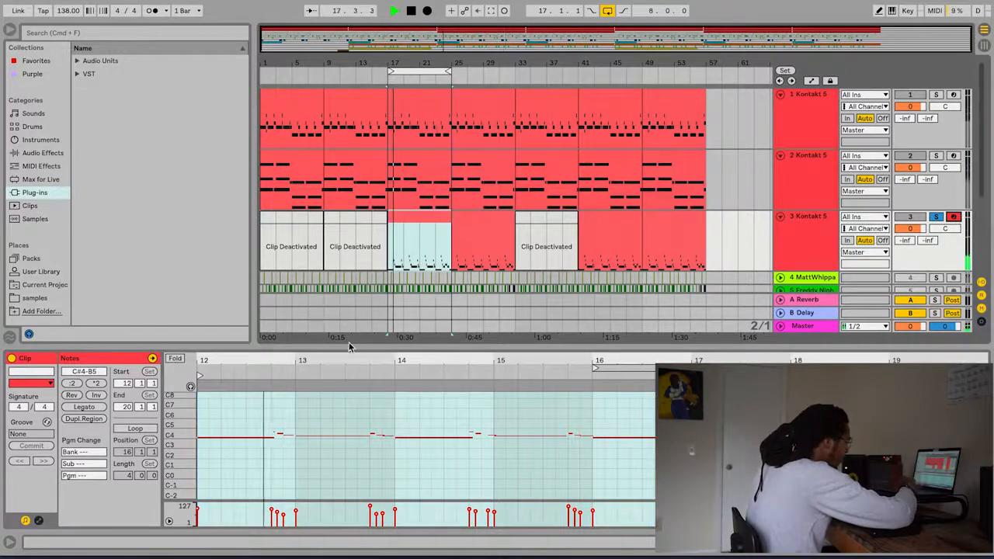
Examine track 3's melody notes between C4 and C5 up close, hide the note editor and stop playback.
left_click_drag(338, 350, 339, 23)
left_click_drag(174, 259, 221, 259)
scroll(363, 242, "up", 3)
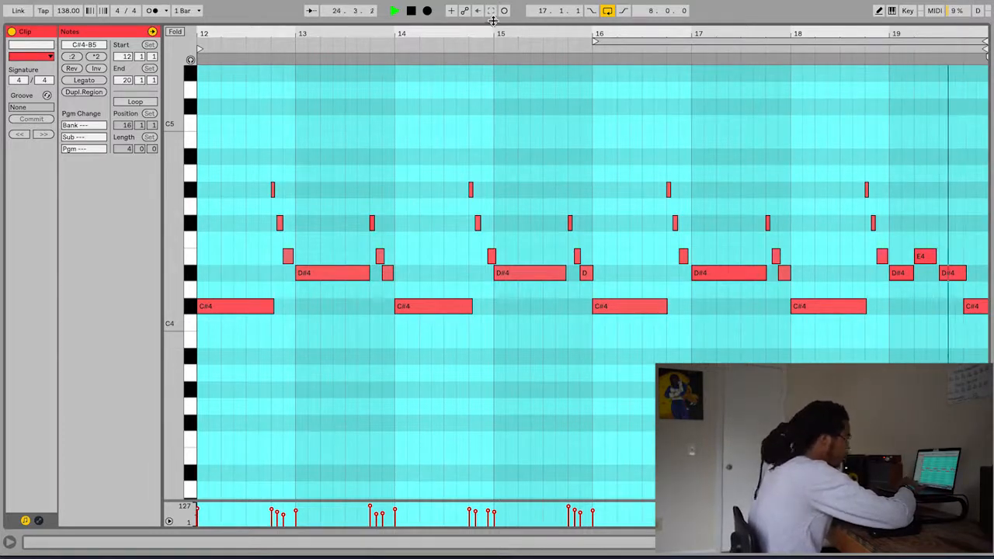
left_click_drag(466, 21, 466, 532)
key("space")
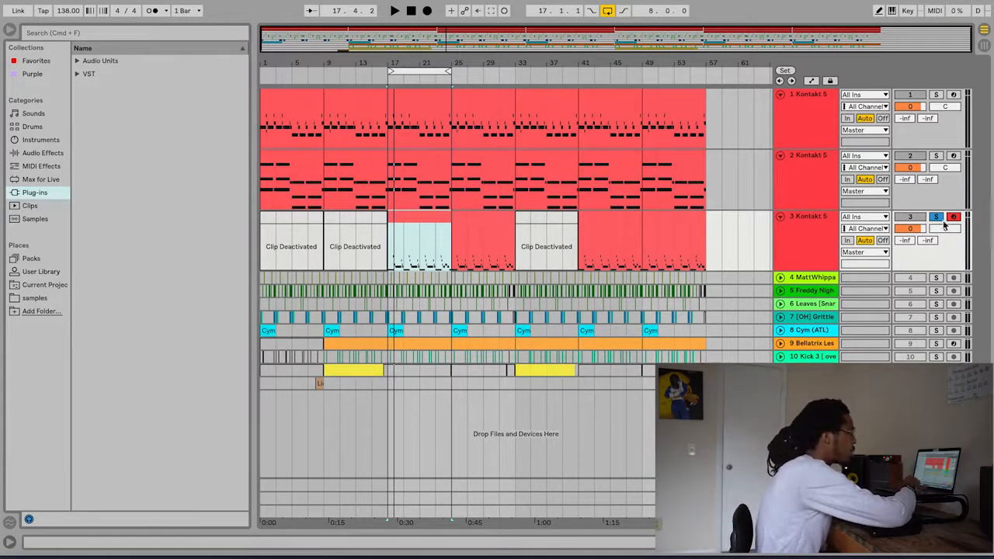
Show track 3's devices, turn off its solo and enable its EQ Eight with the loop playing.
double_click(820, 234)
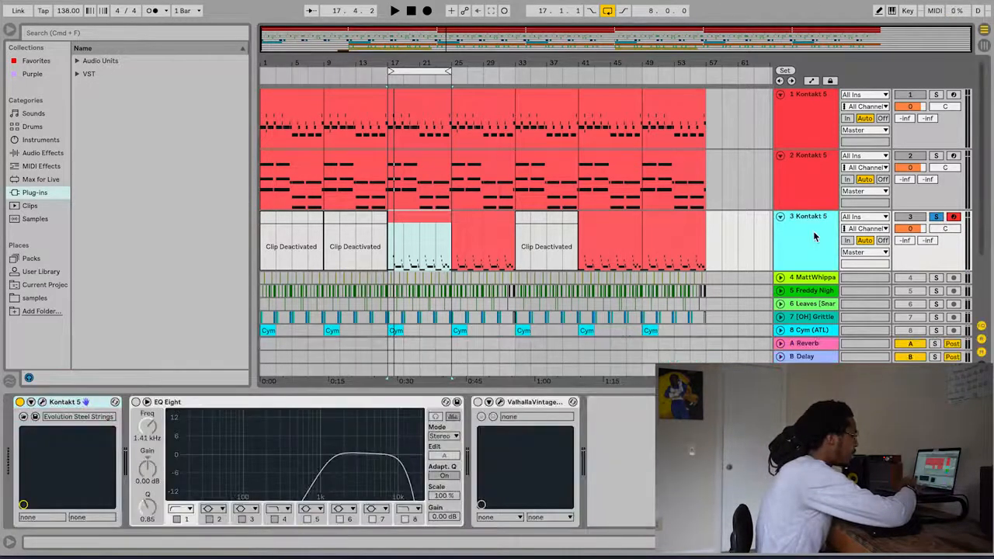
left_click(937, 218)
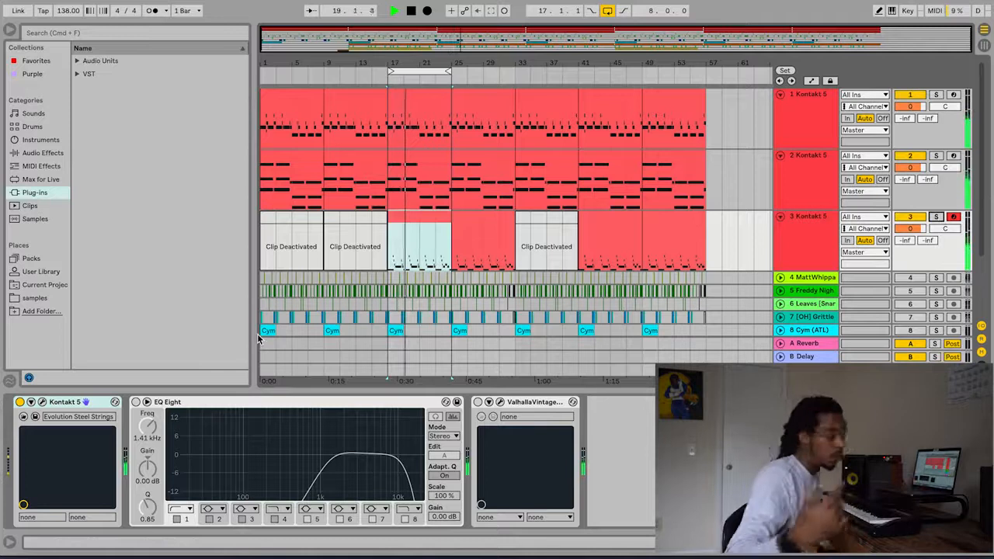
left_click(136, 402)
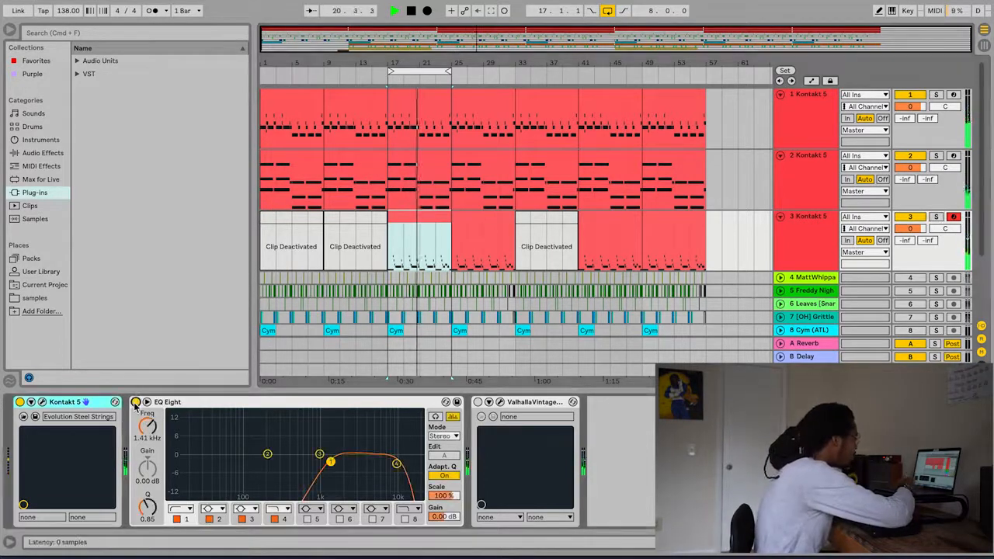
Enable ValhallaVintageVerb on track 3 and view the reverb's settings in its plug-in window.
left_click(478, 402)
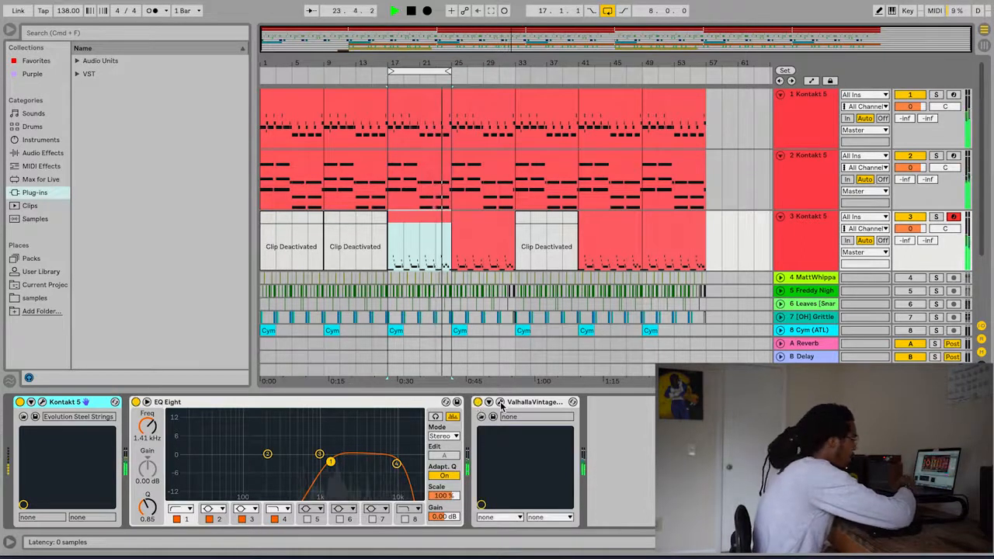
left_click(501, 403)
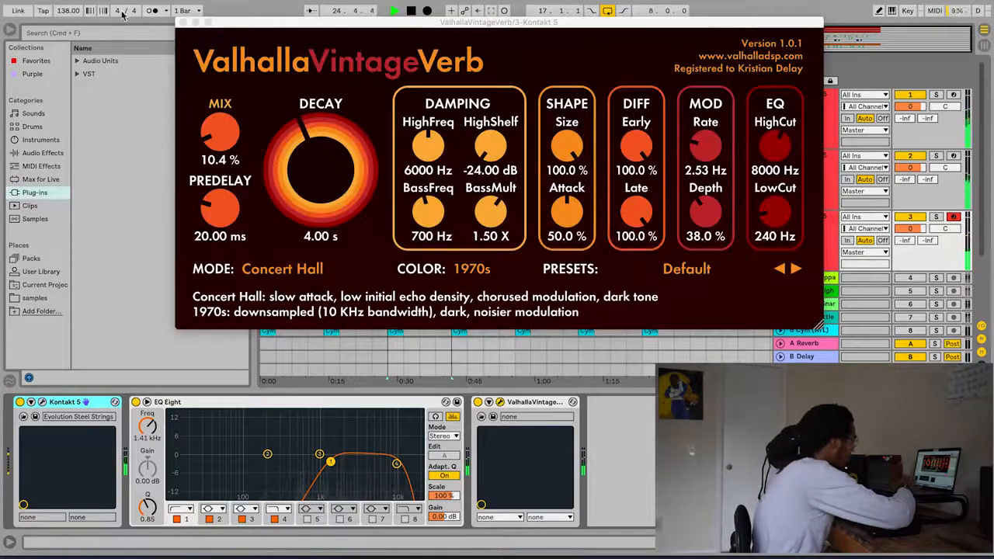
left_click(183, 22)
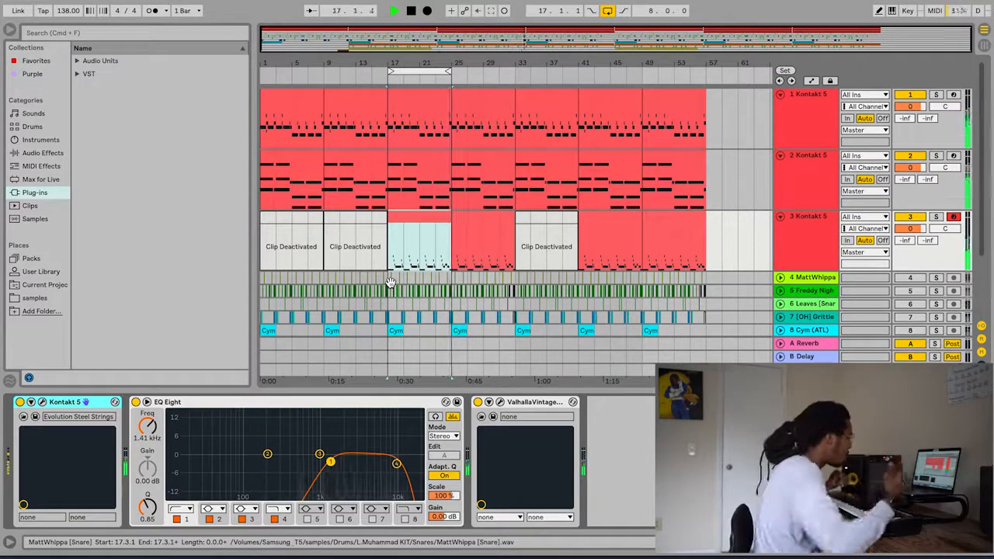
Fold the three Kontakt 5 melody tracks in the arrangement.
left_click(776, 223)
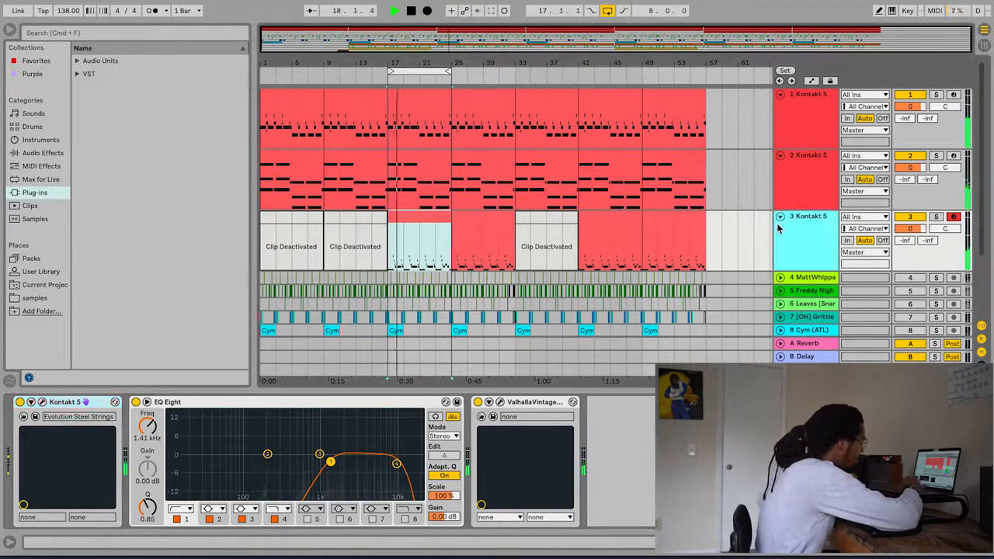
left_click(780, 218)
left_click(781, 155)
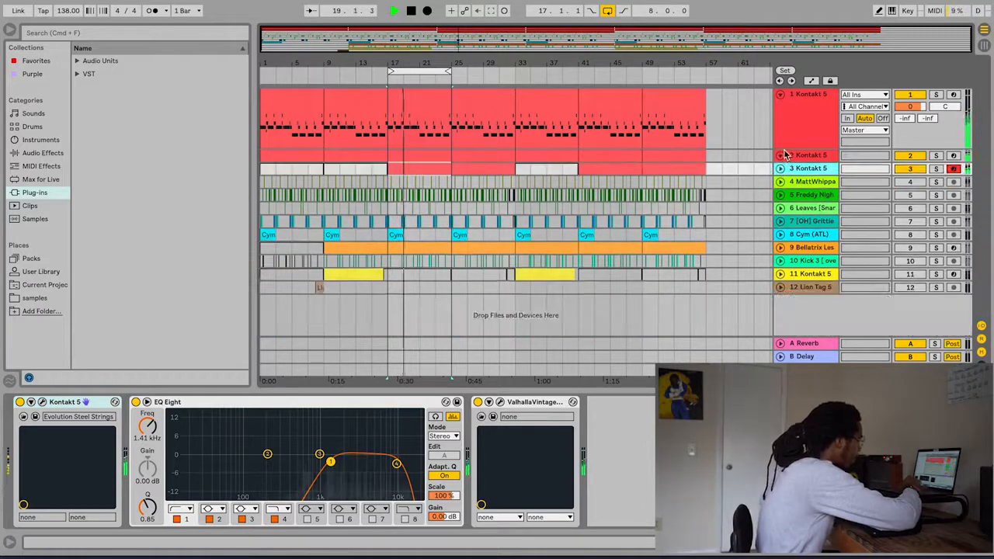
left_click(780, 94)
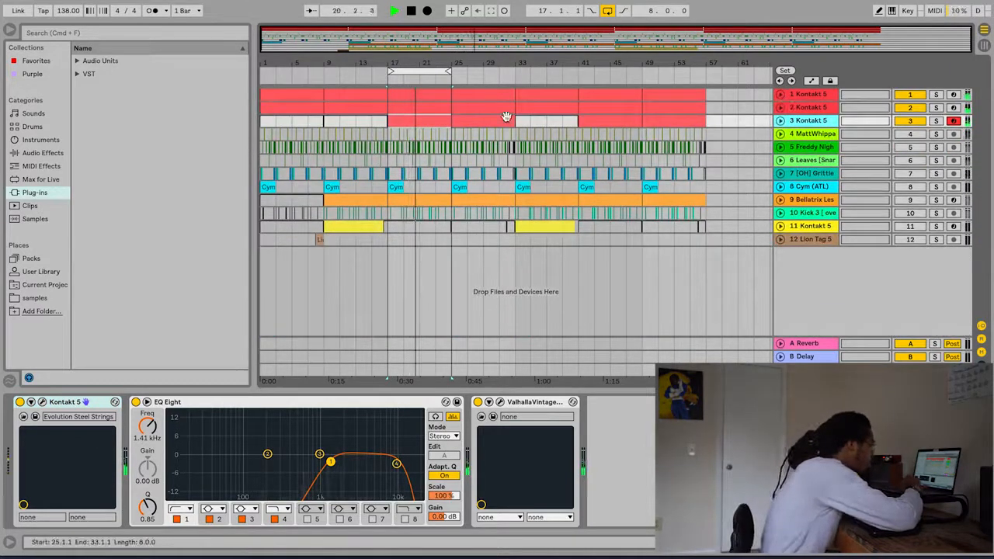
Unfold and activate track 4, and enable its EQ Eight with band 4's frequency at about 8.61 kHz.
left_click(780, 133)
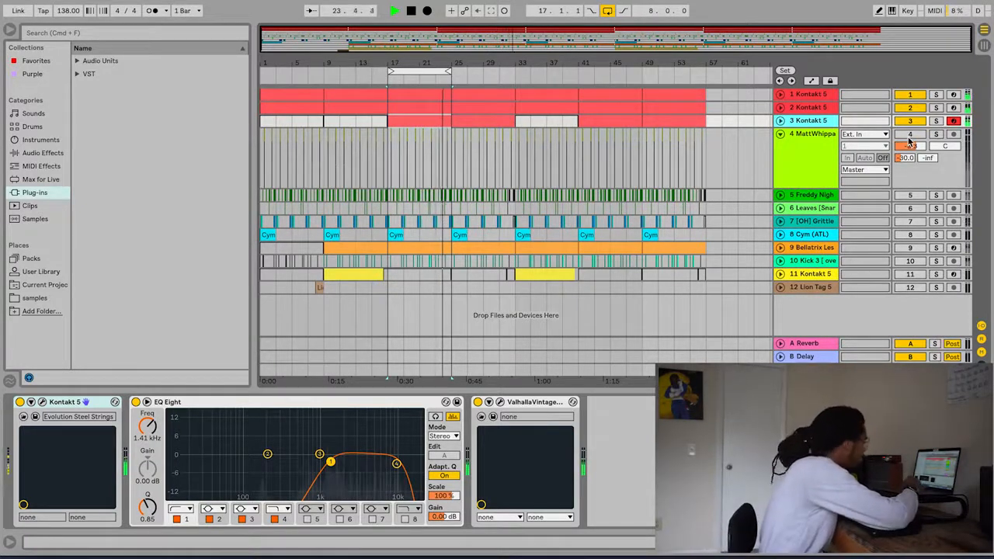
left_click(910, 135)
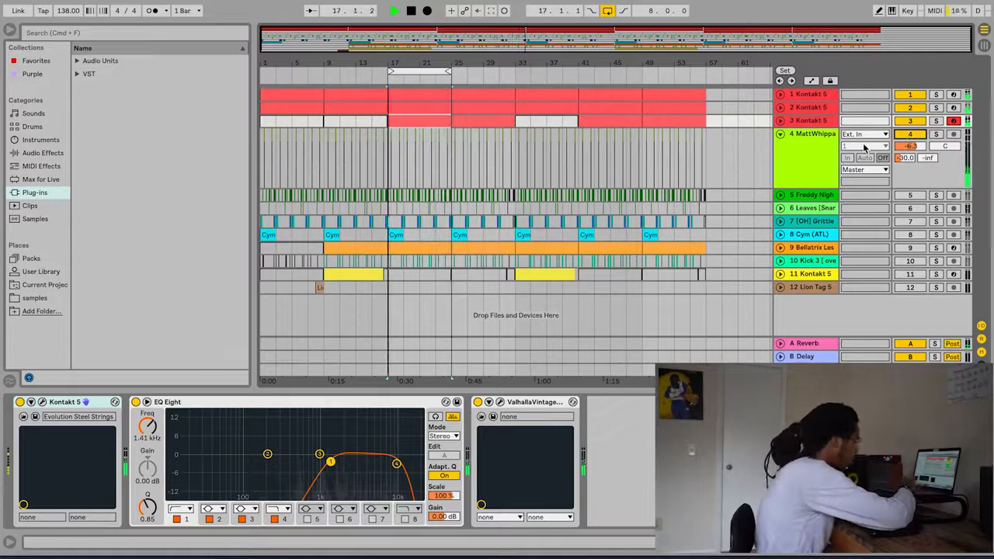
left_click(813, 173)
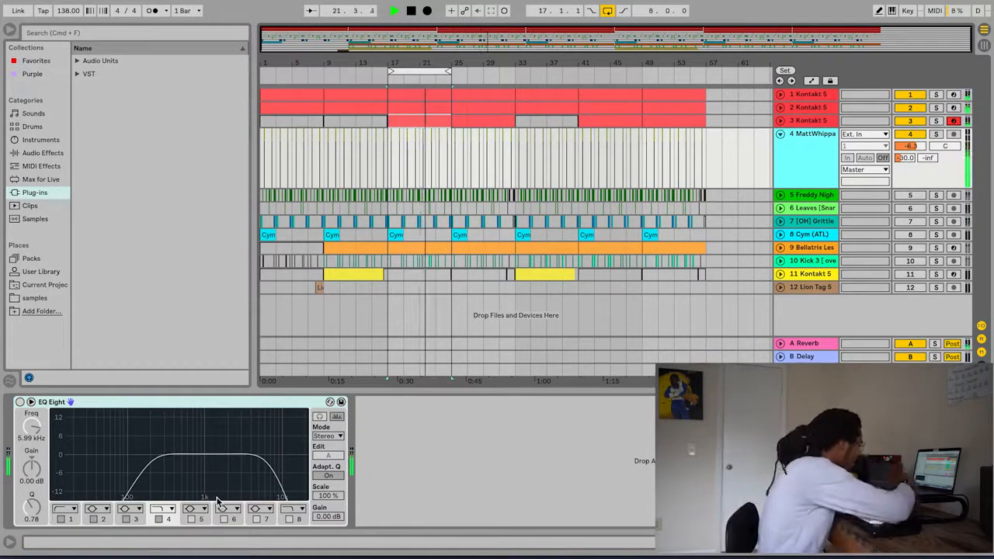
left_click(20, 402)
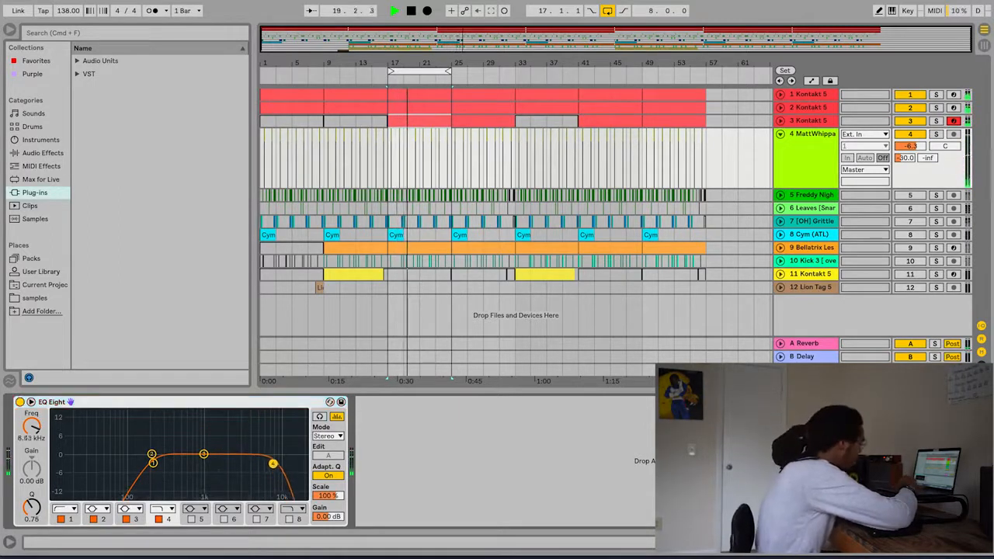
left_click_drag(271, 464, 274, 464)
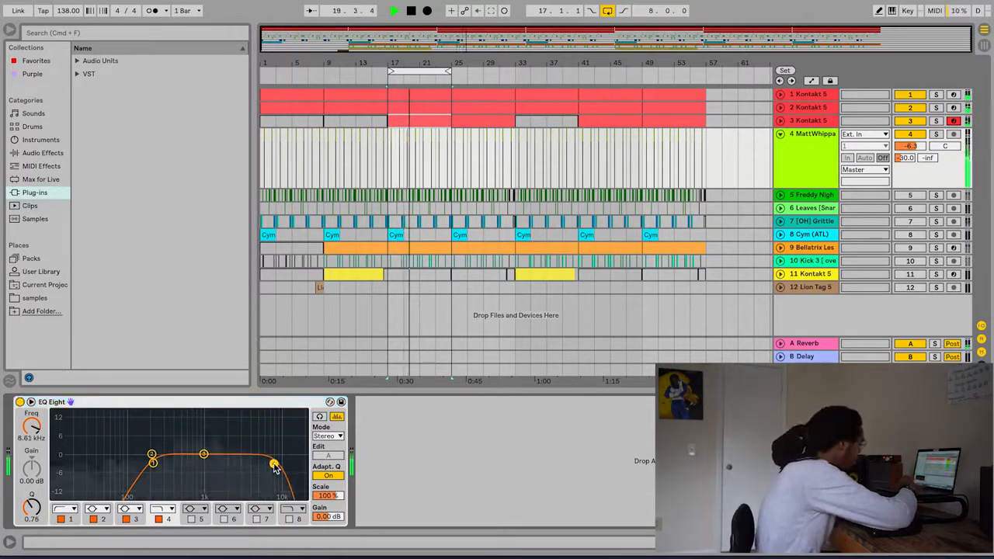
Fold track 4, unfold and activate track 5, and stop playback.
left_click(781, 134)
left_click(780, 148)
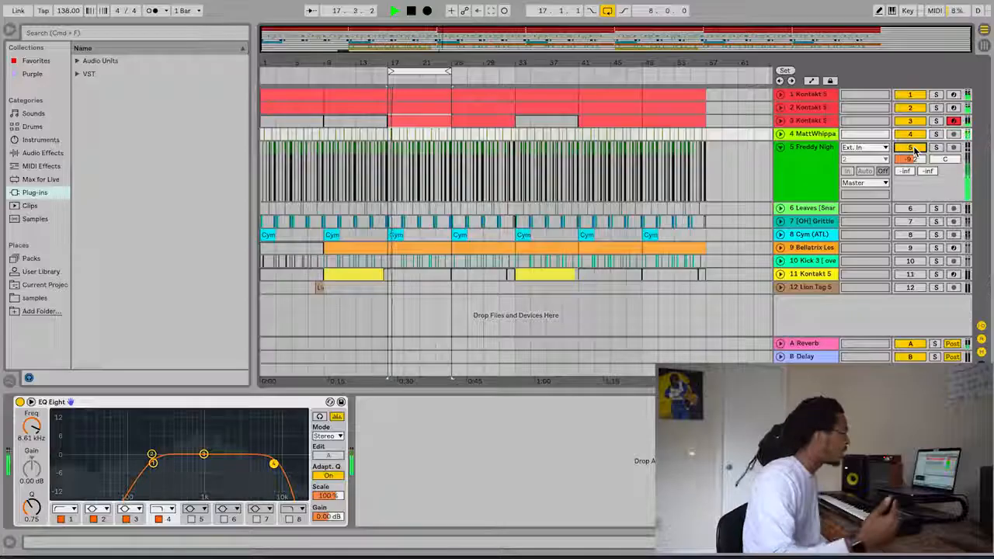
key("space")
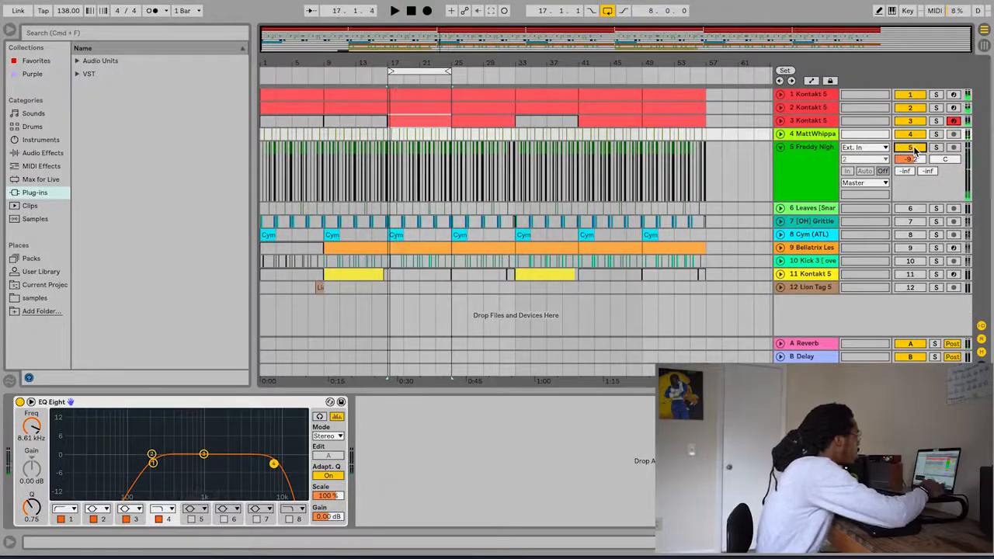
Try adding extra evenly spaced hits on track 5 from 17.1.1 up to the existing hit after 17.2.
key("plus")
key("plus")
key("plus")
key("plus")
key("plus")
key("plus")
scroll(614, 219, "left", 4)
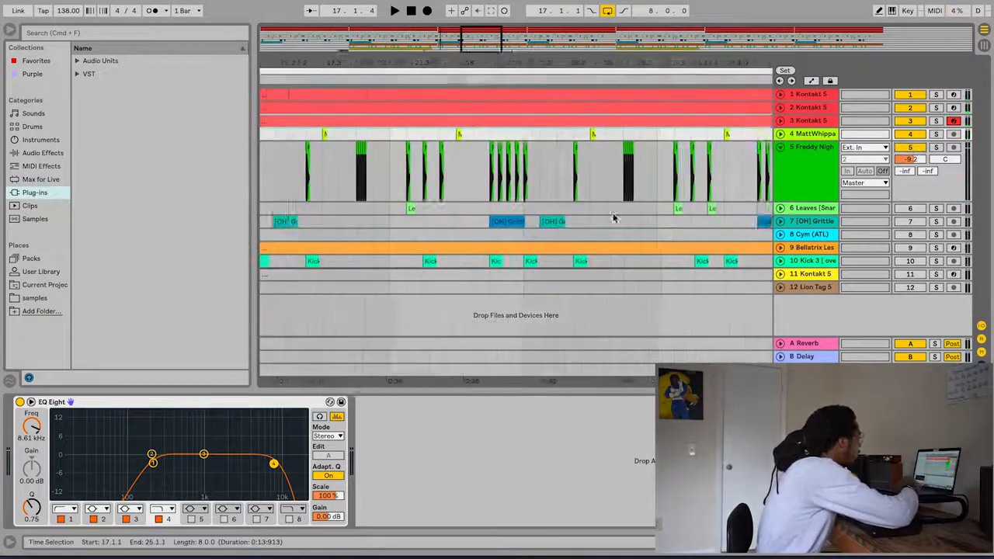
scroll(614, 218, "left", 6)
left_click(507, 170)
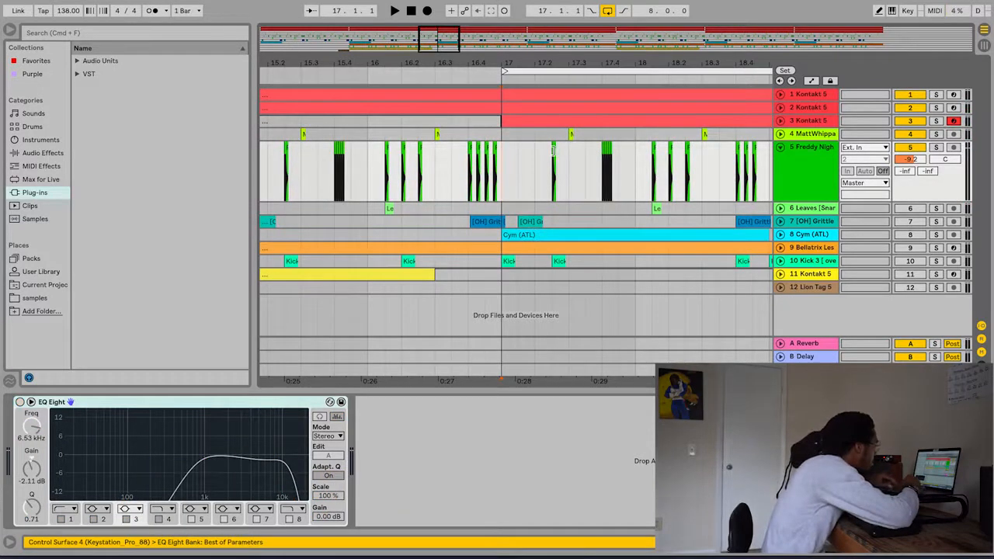
left_click_drag(554, 147, 501, 151)
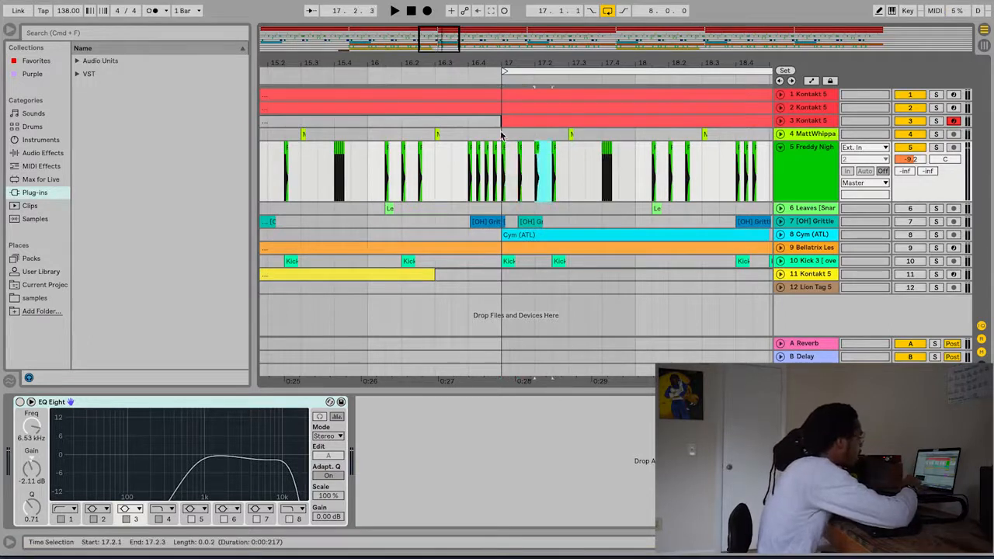
Play the start of bar 17 to hear the added hits on track 5, and stop playback.
left_click(507, 122)
key("space")
key("space")
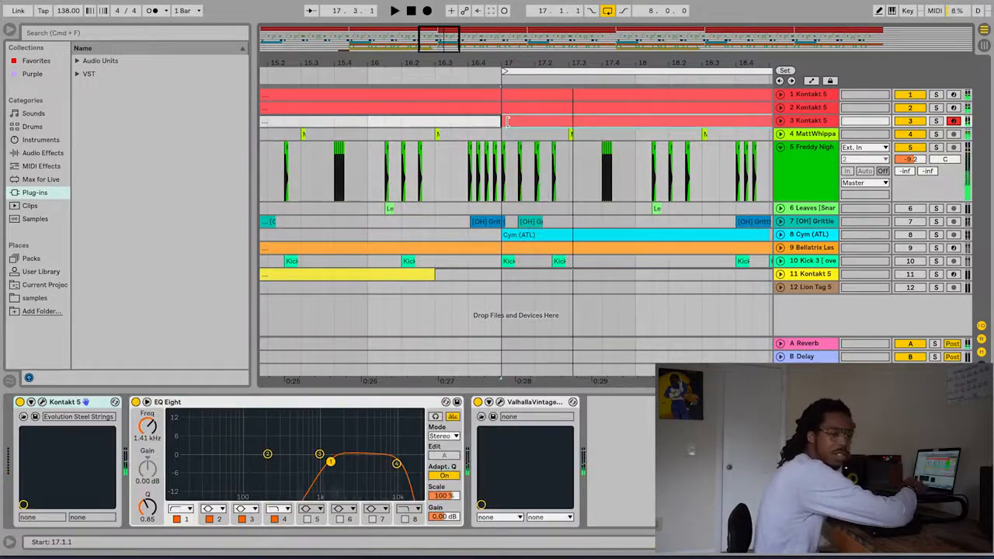
Remove the extra hits from the start of bar 17 on track 5 and replay from bar 17.
left_click_drag(554, 179, 503, 184)
left_click(518, 123)
key("space")
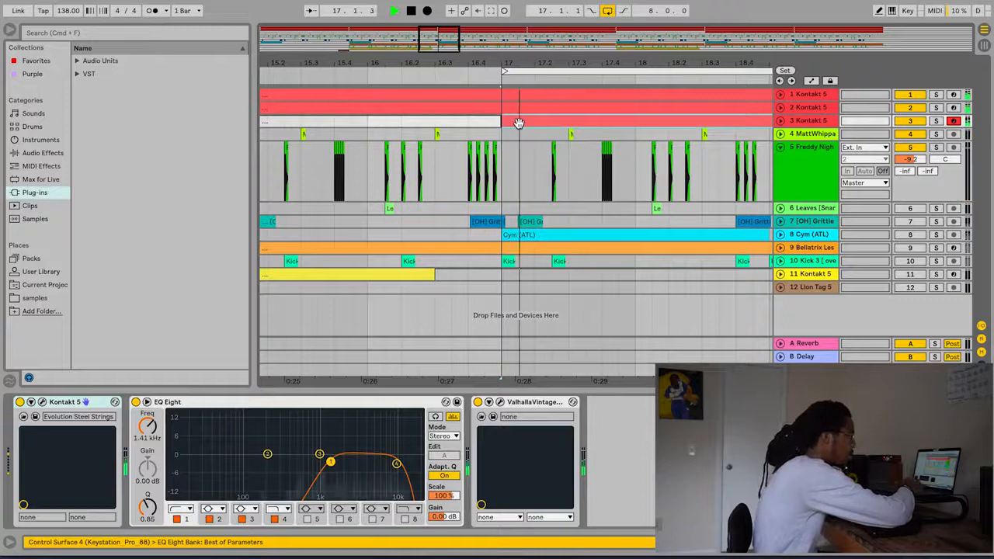
left_click(536, 146)
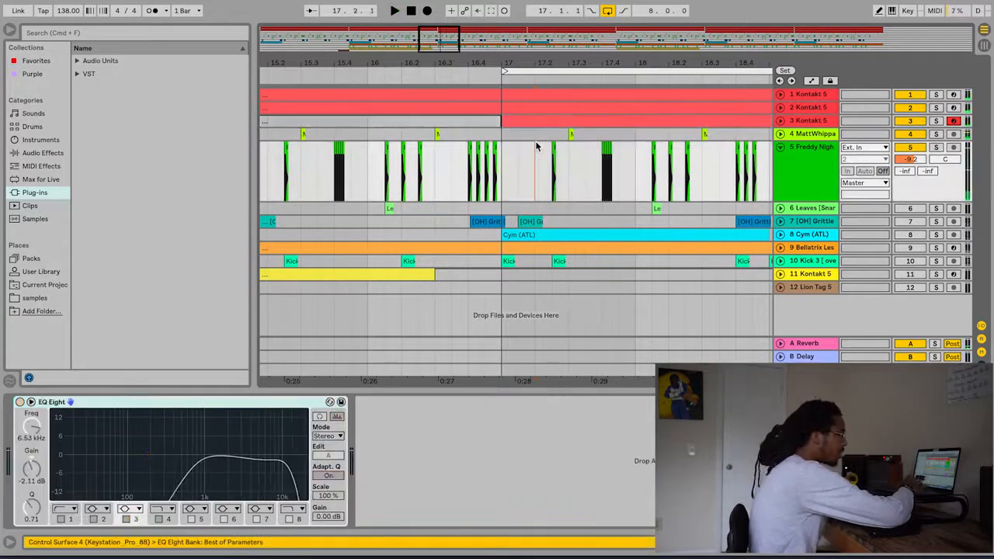
left_click(527, 122)
key("space")
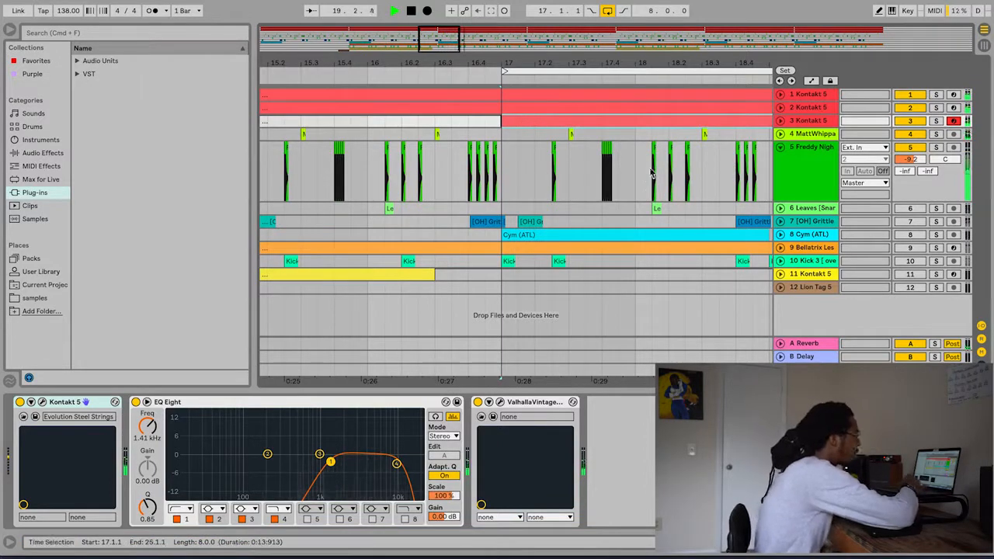
Enable the EQ Eight on track 5 and fold the track in the arrangement.
left_click(792, 169)
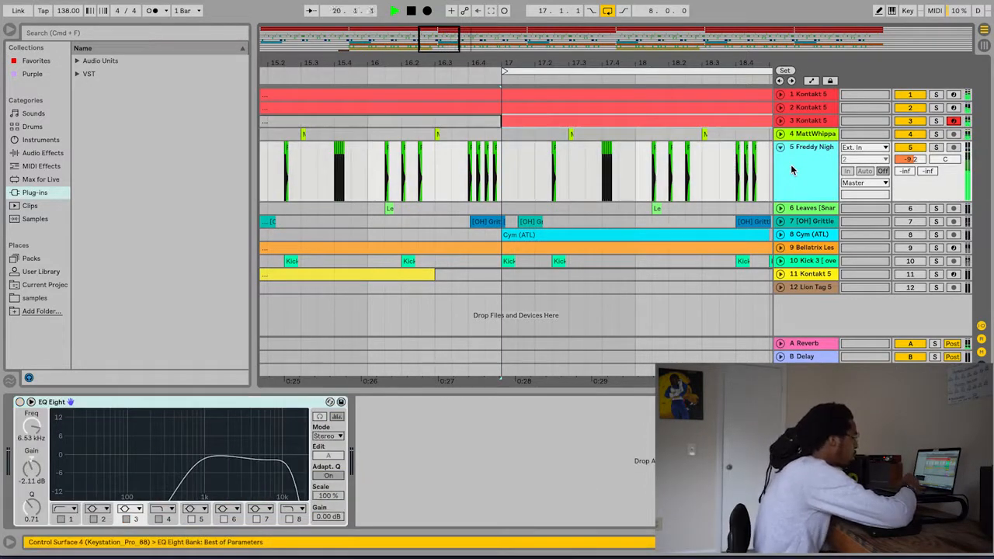
left_click(21, 403)
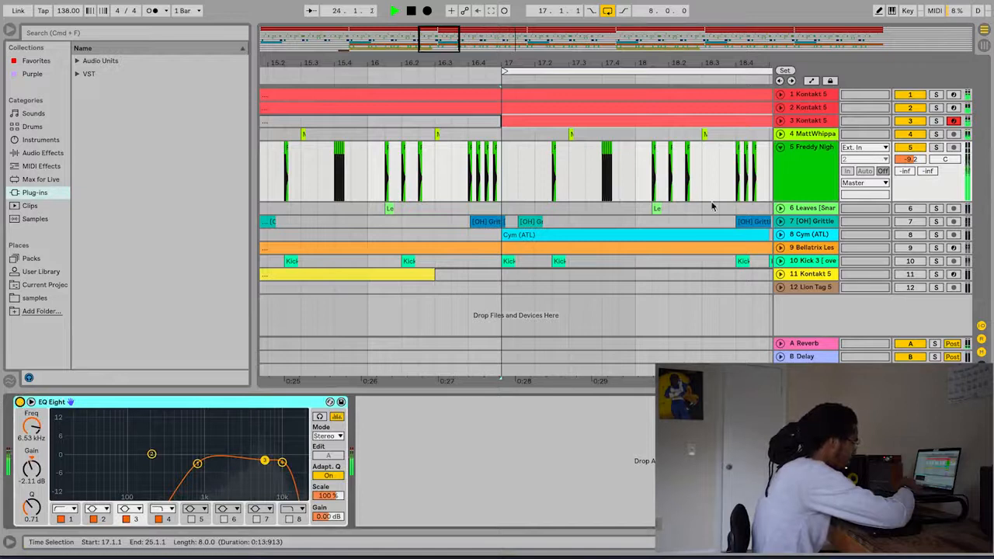
scroll(686, 200, "down", 3)
scroll(687, 199, "down", 3)
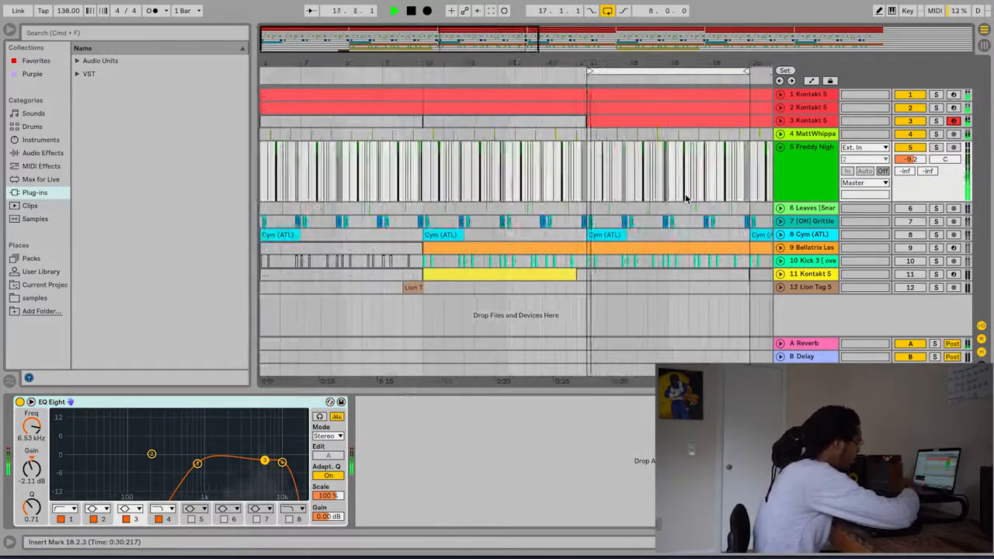
scroll(687, 200, "down", 3)
left_click(780, 147)
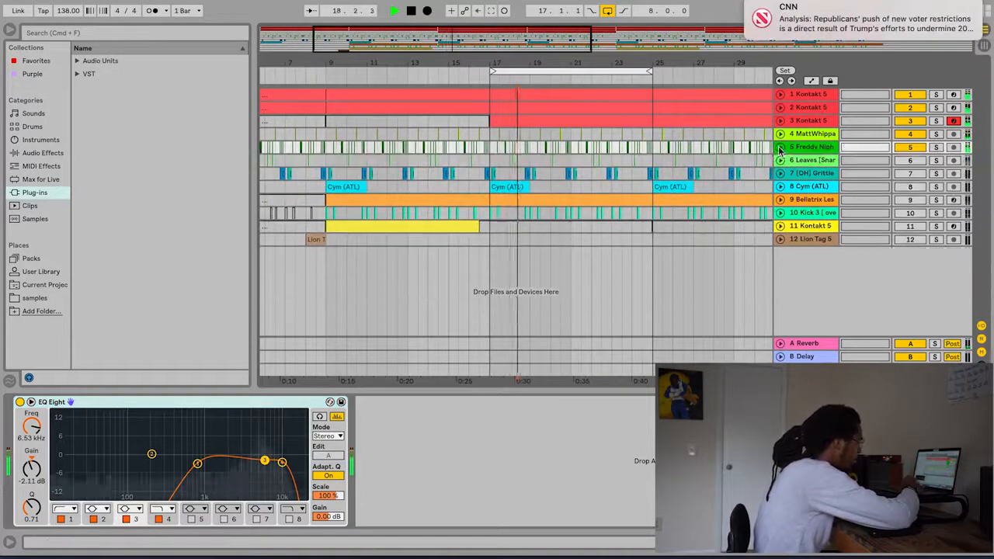
Activate and unfold track 6, the Leaves snare, and show its device chain.
left_click(910, 160)
left_click(780, 160)
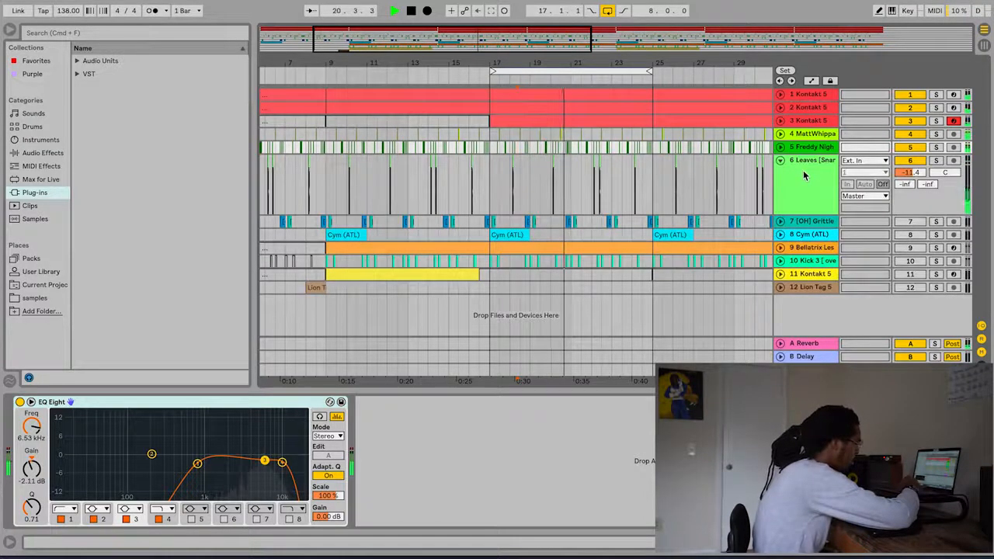
left_click(806, 176)
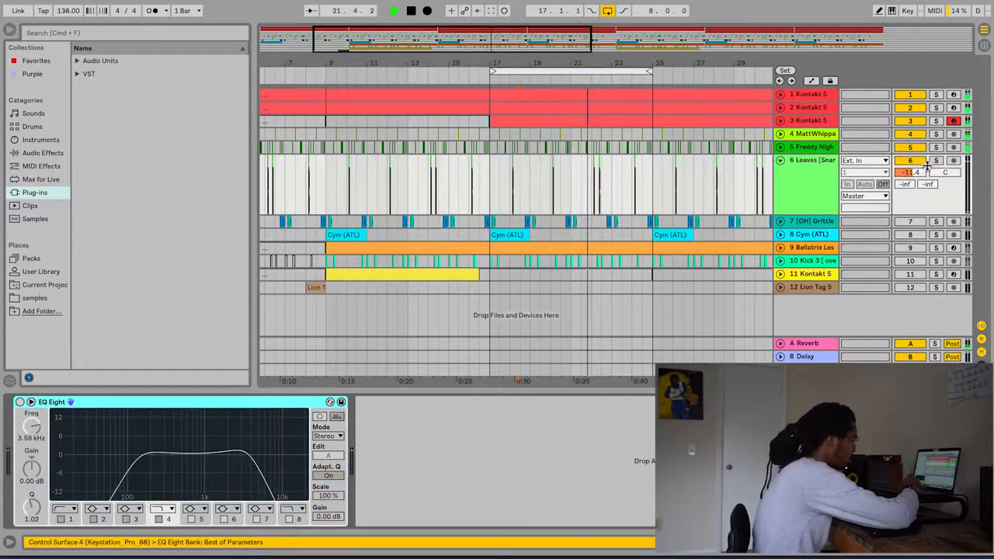
Enable the EQ Eight on track 6 and fold the track.
left_click(831, 197)
left_click(19, 402)
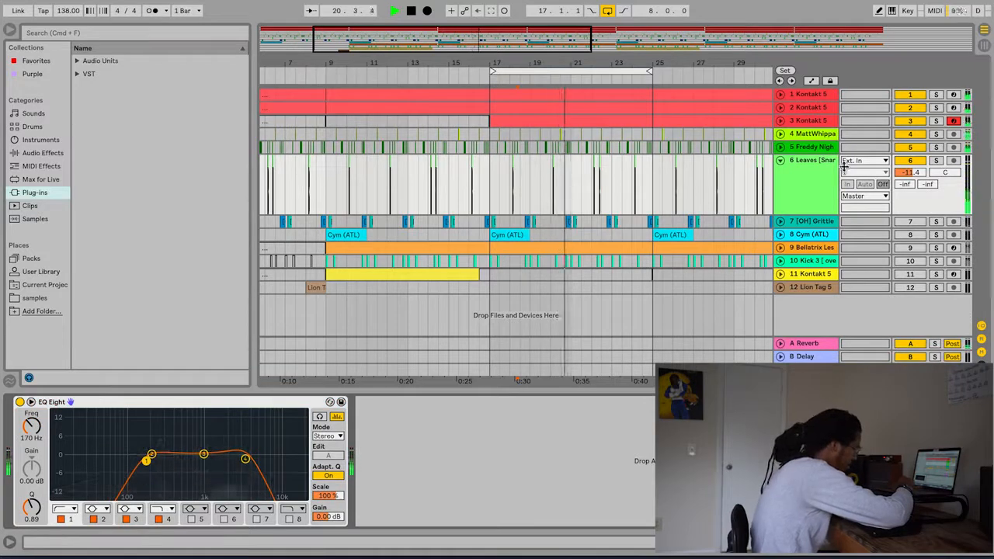
left_click(781, 160)
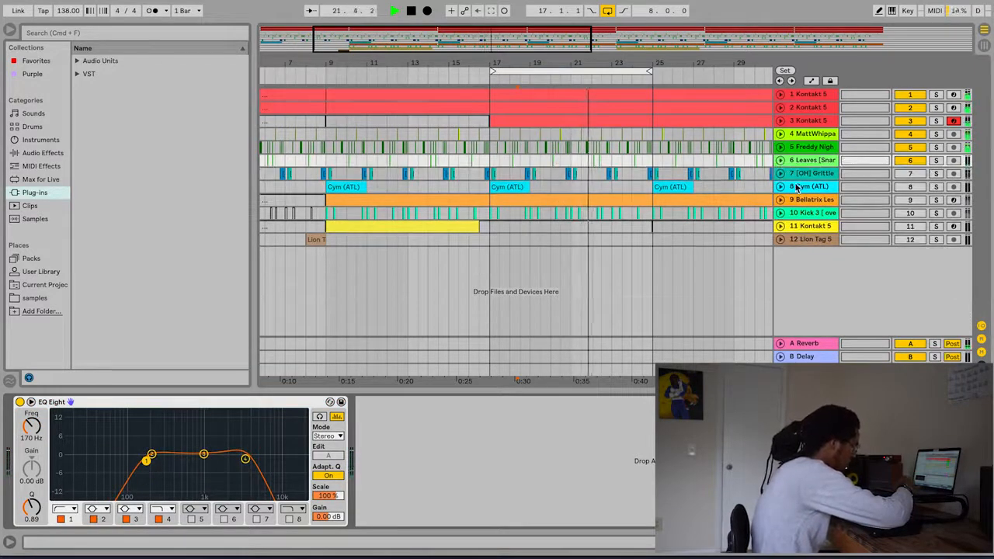
Unfold track 7 and, with playback stopped, compare the clip settings of its two [OH] Grittle open-hat clips around bar 23.
left_click(780, 173)
left_click(814, 190)
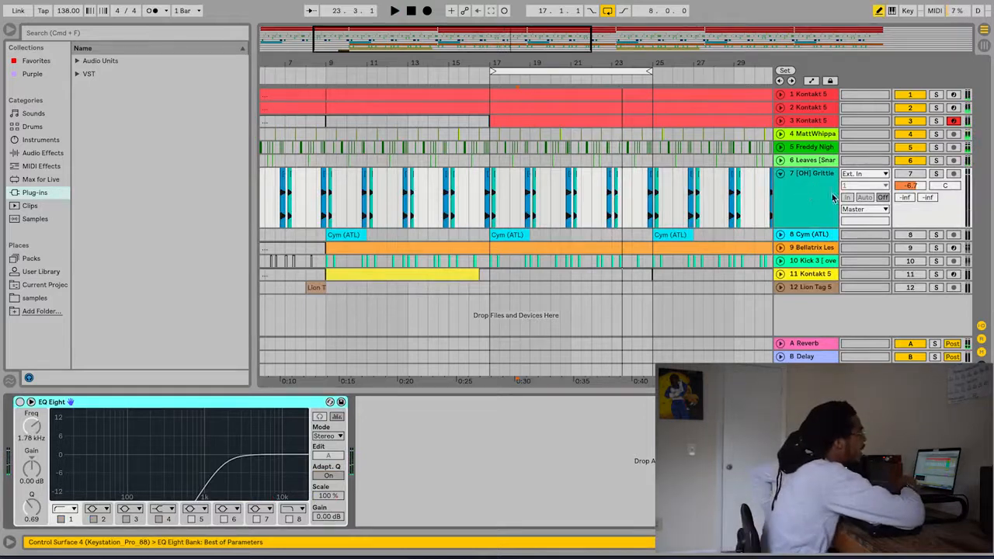
left_click(610, 172)
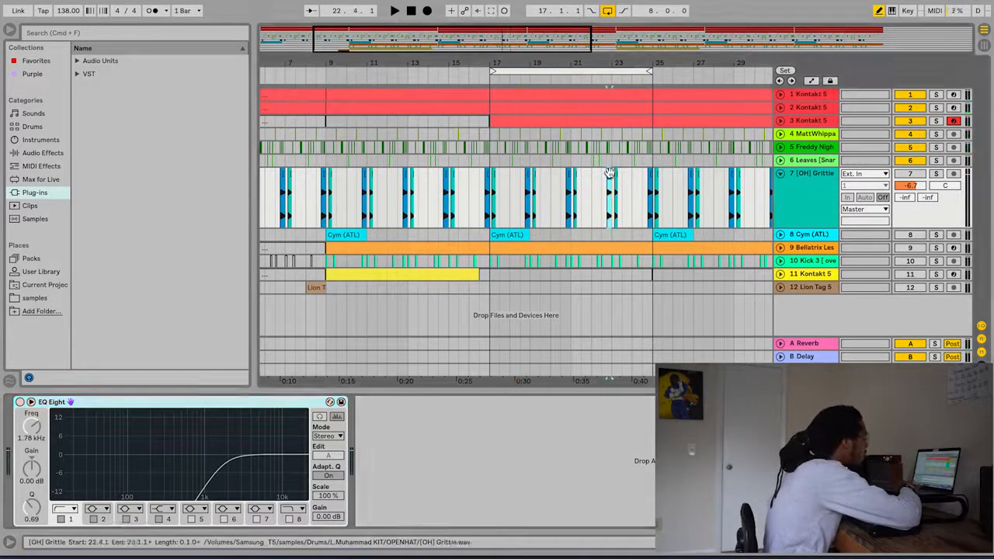
left_click(615, 173)
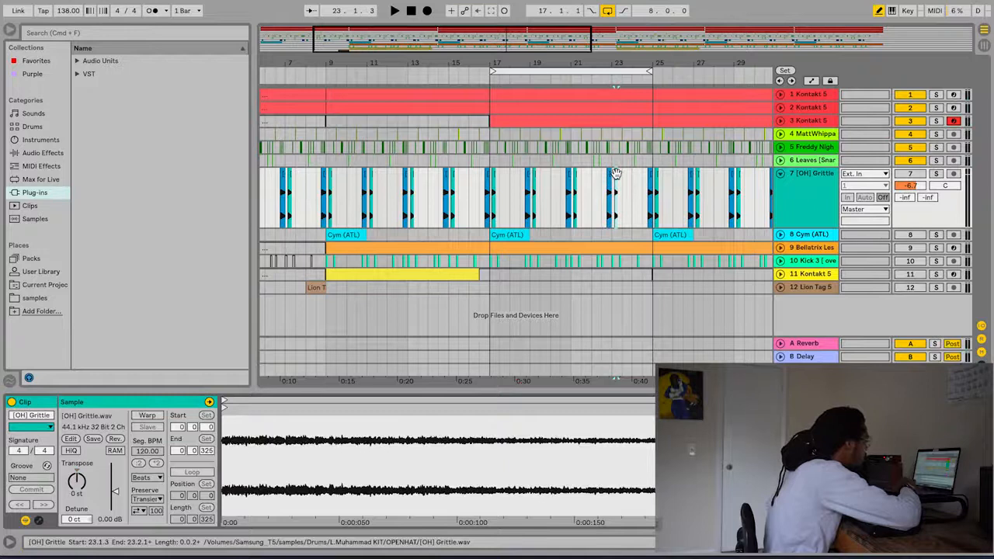
left_click(610, 173)
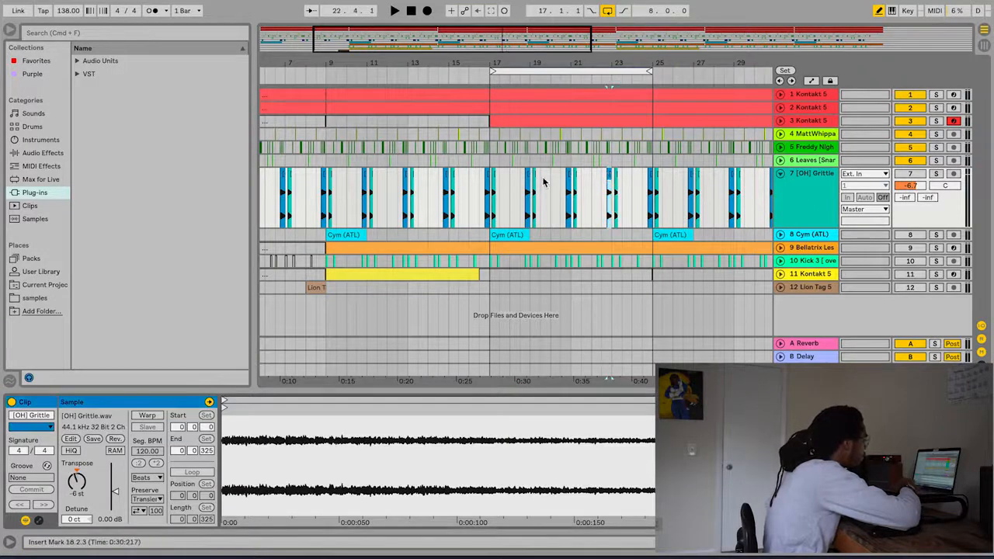
Play the beat from the open-hat clip at bar 17 with track 7 activated and show the track's device chain.
left_click(492, 187)
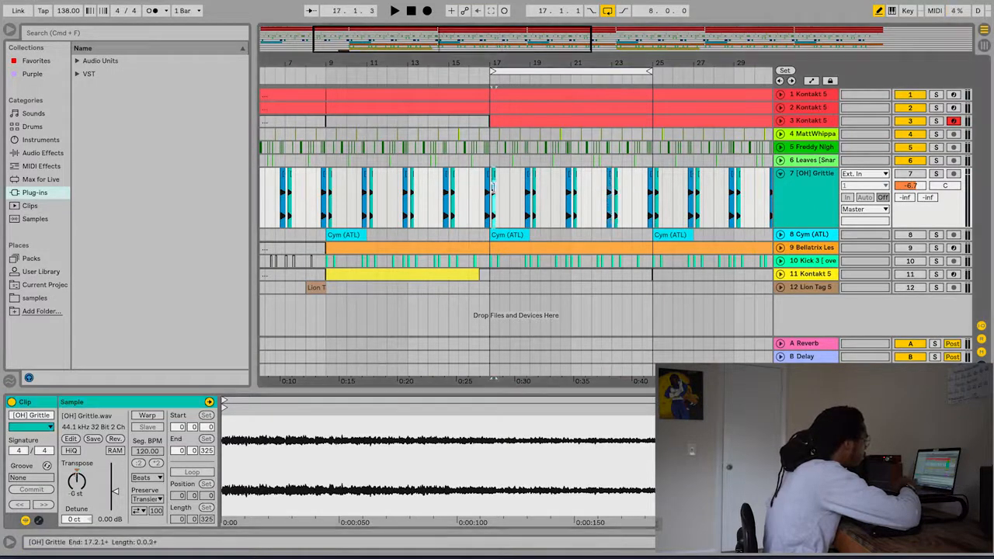
key("space")
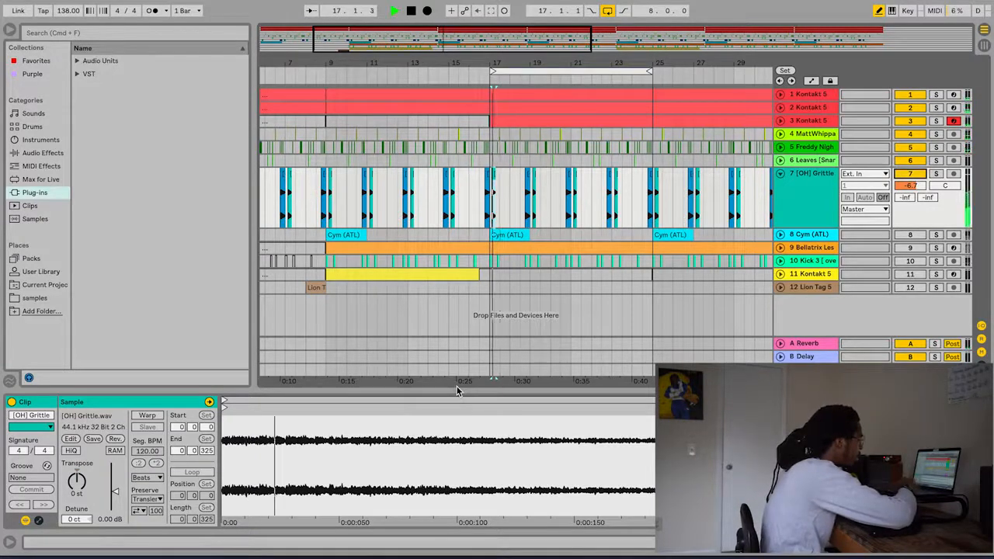
left_click(802, 201)
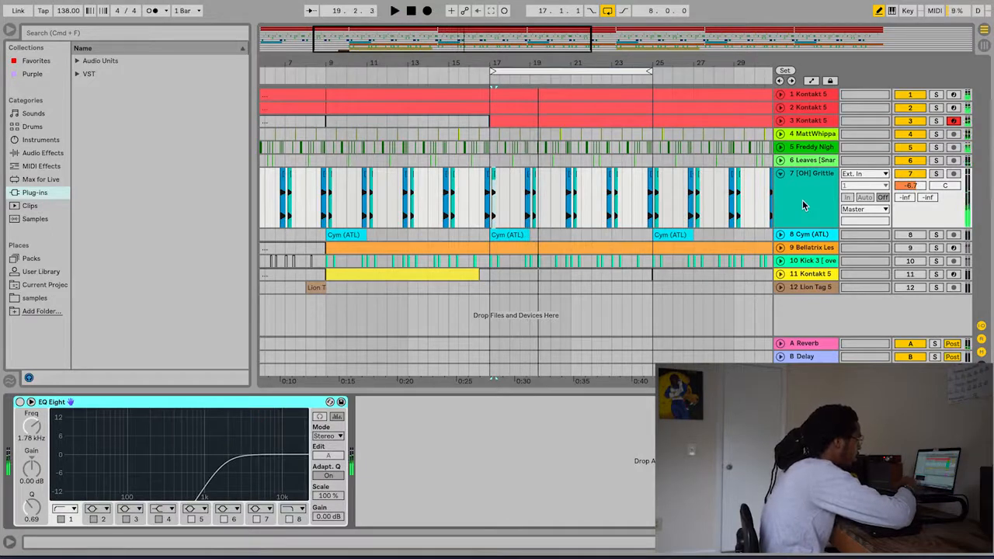
Examine the open-hat clips on track 7 between bars 16.4 and 19.2 up close while playing from bar 17.
left_click(503, 214)
key("plus")
key("plus")
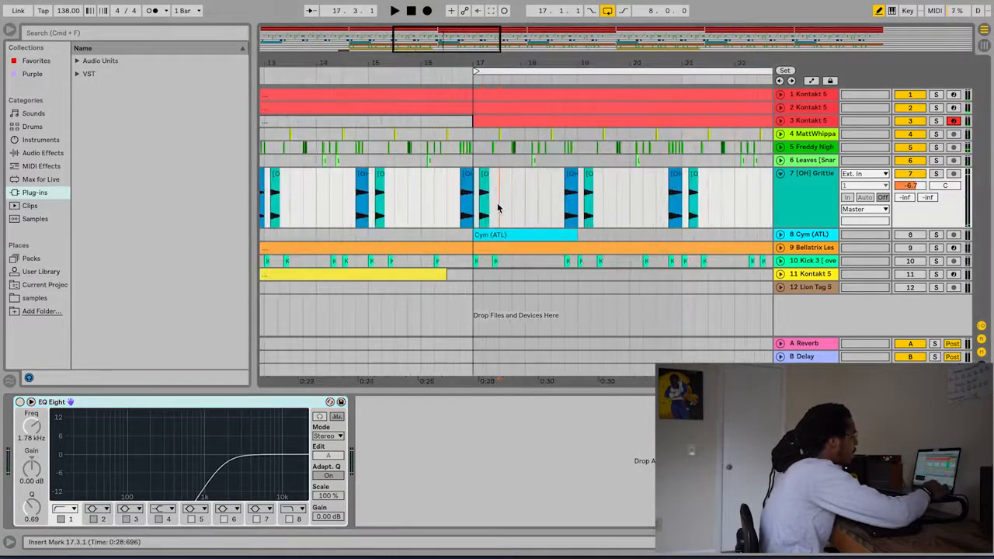
left_click(432, 193)
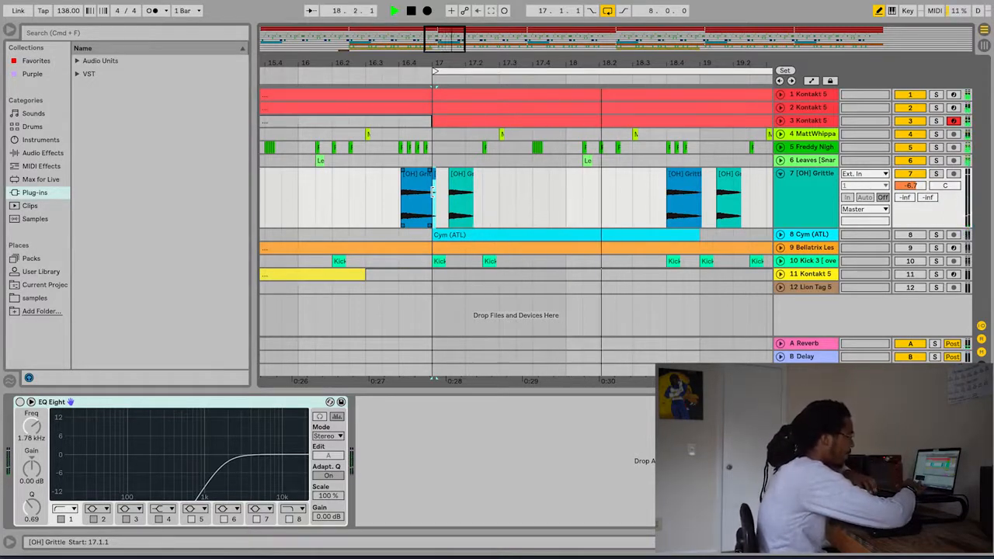
key("space")
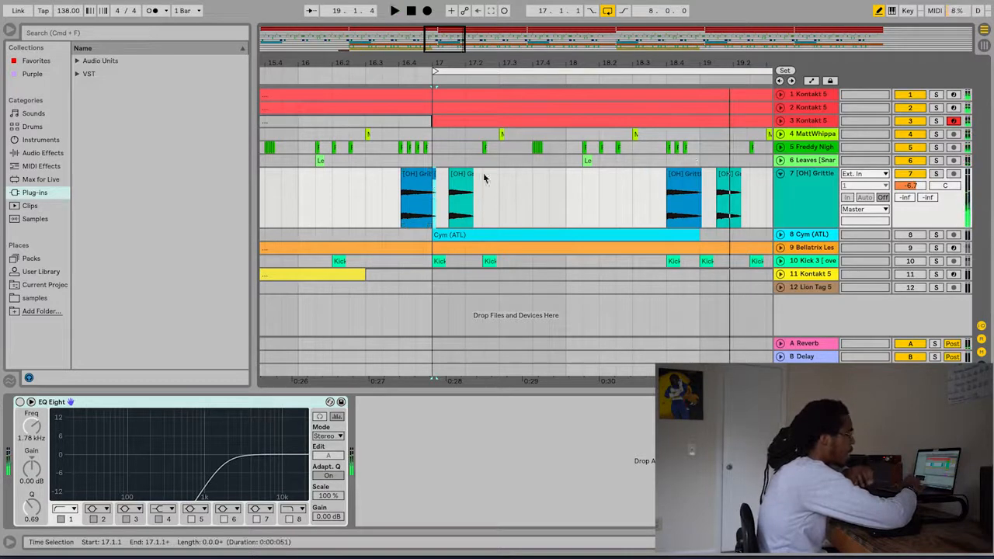
left_click(661, 215)
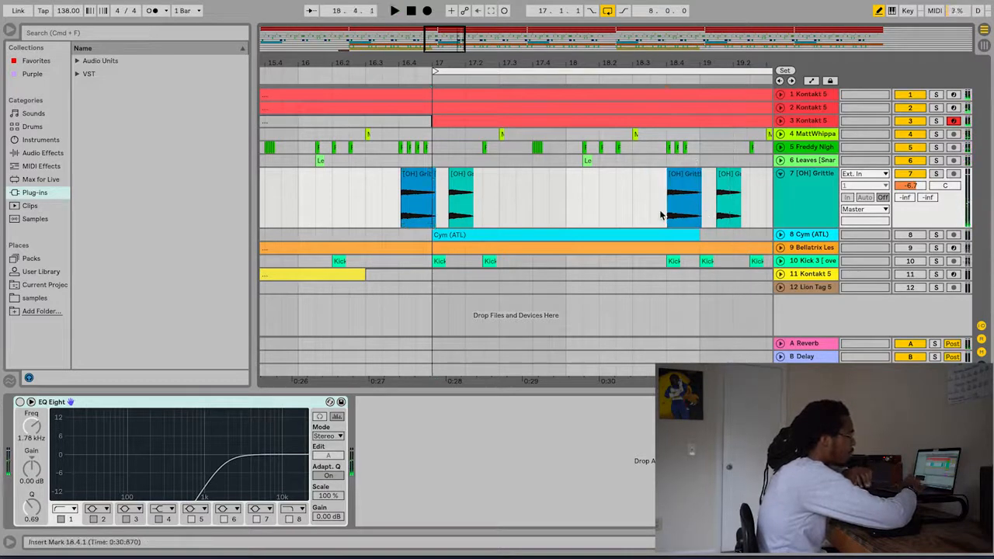
Solo track 7, enable its EQ Eight, and return to the full mix.
left_click(937, 176)
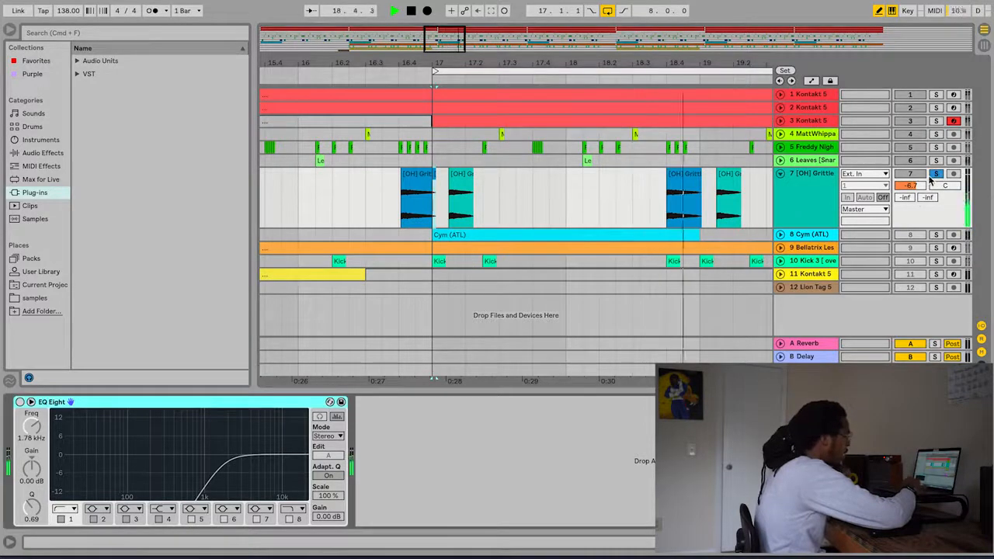
left_click(19, 402)
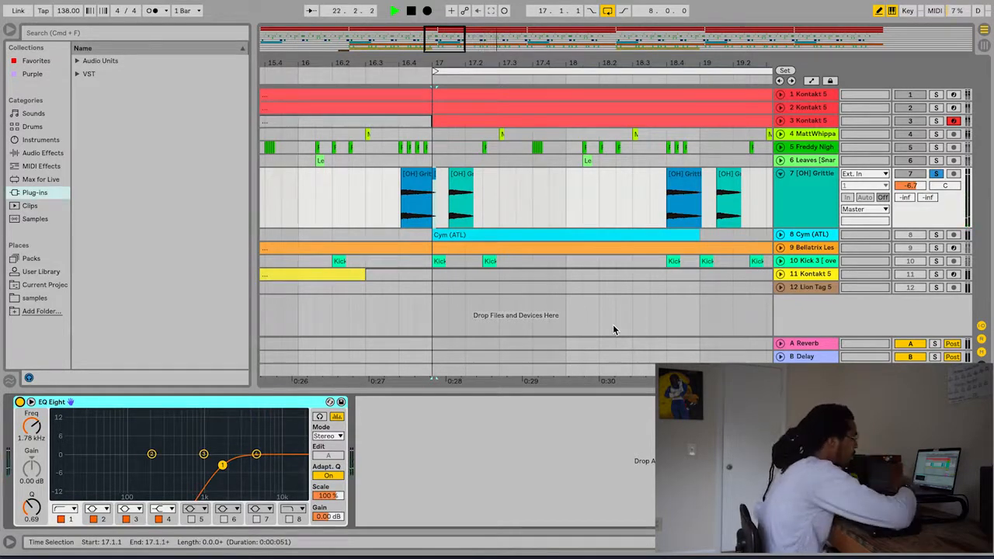
left_click(805, 191)
left_click(935, 177)
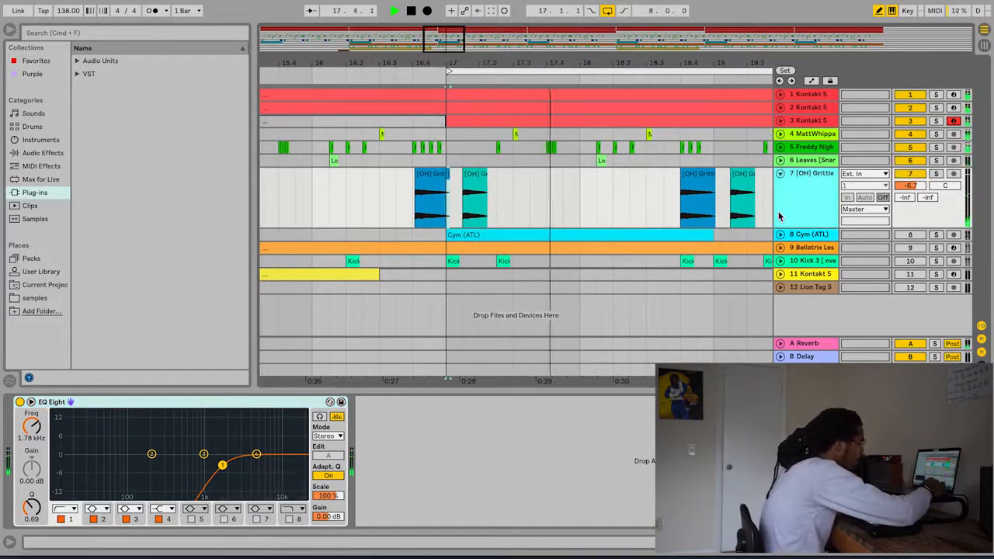
Activate track 8 and play its Cym (ATL) clip from bar 17.
left_click(740, 208)
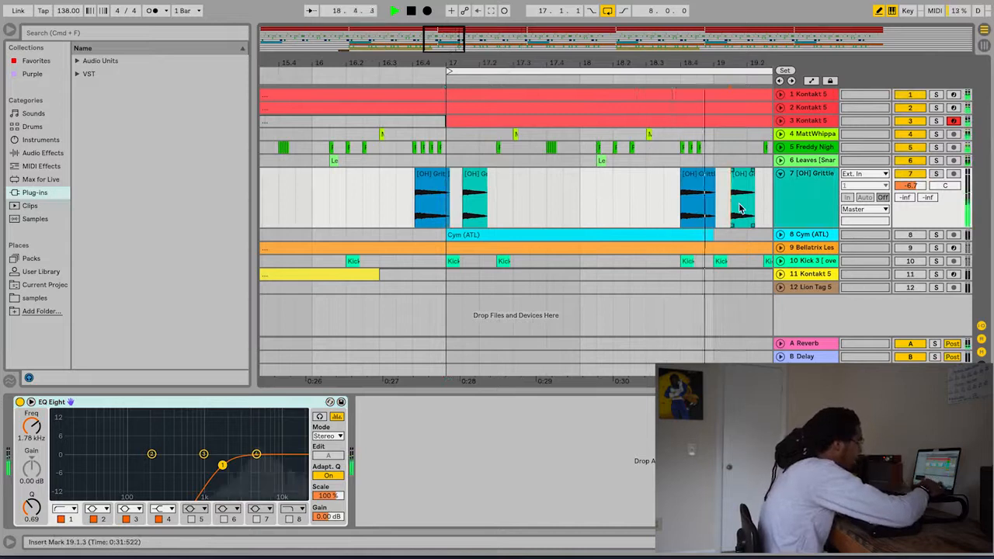
key("minus")
key("minus")
key("minus")
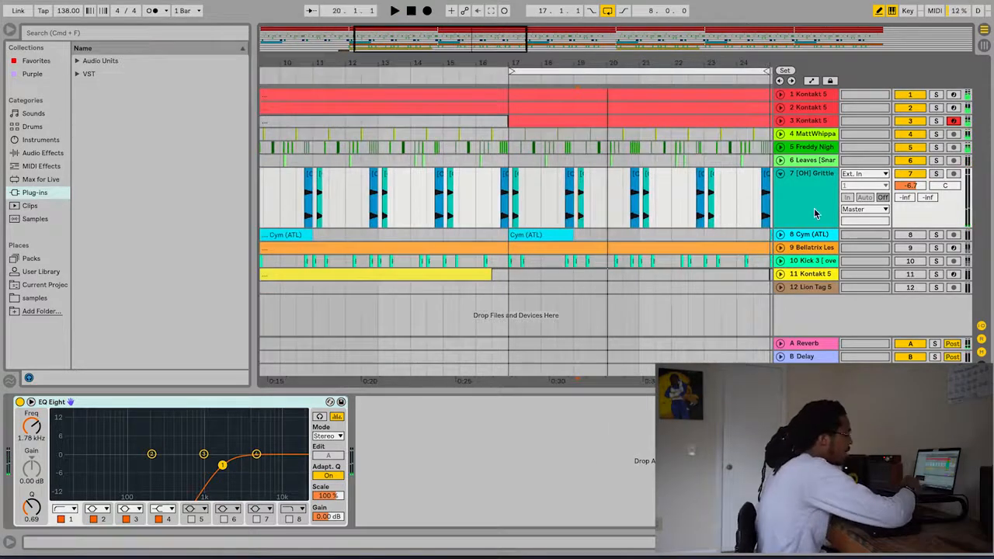
scroll(507, 260, "right", 3)
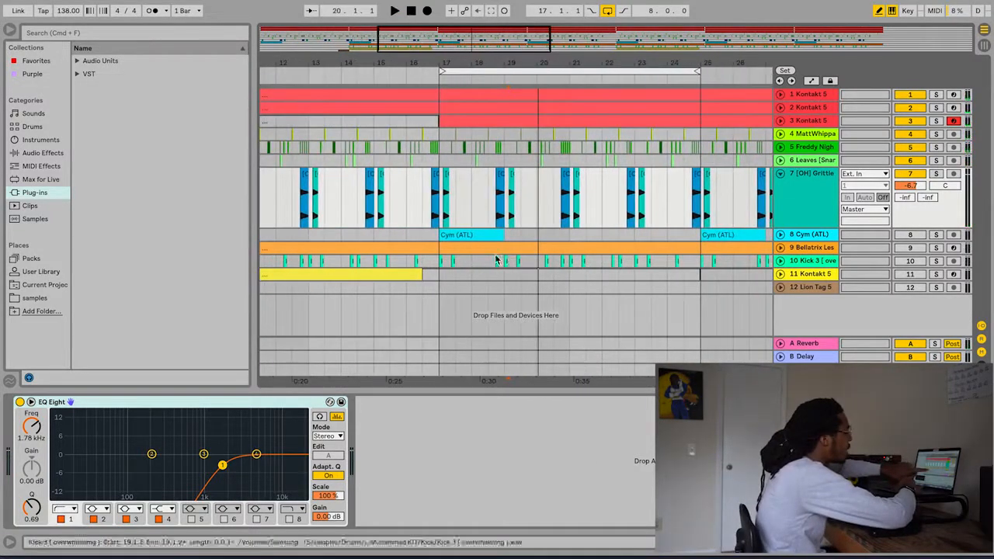
left_click(462, 234)
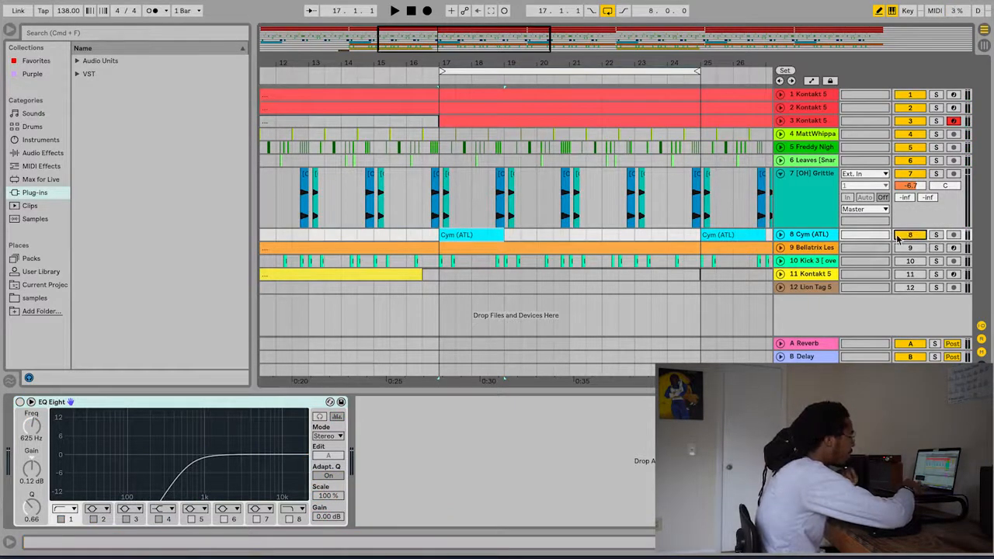
key("space")
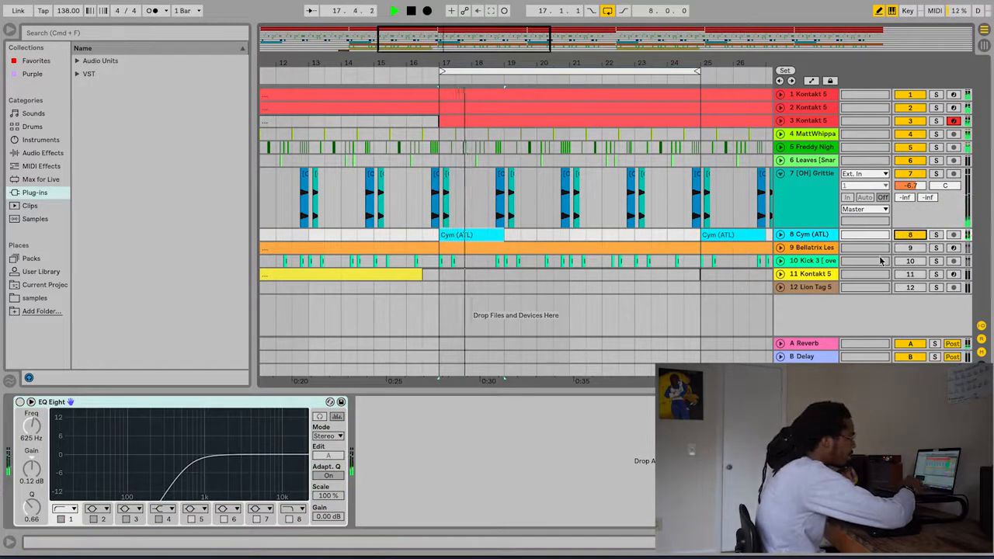
Audition the cymbal on track 8 in solo and resume playback of the full mix.
left_click(937, 235)
key("space")
left_click(937, 236)
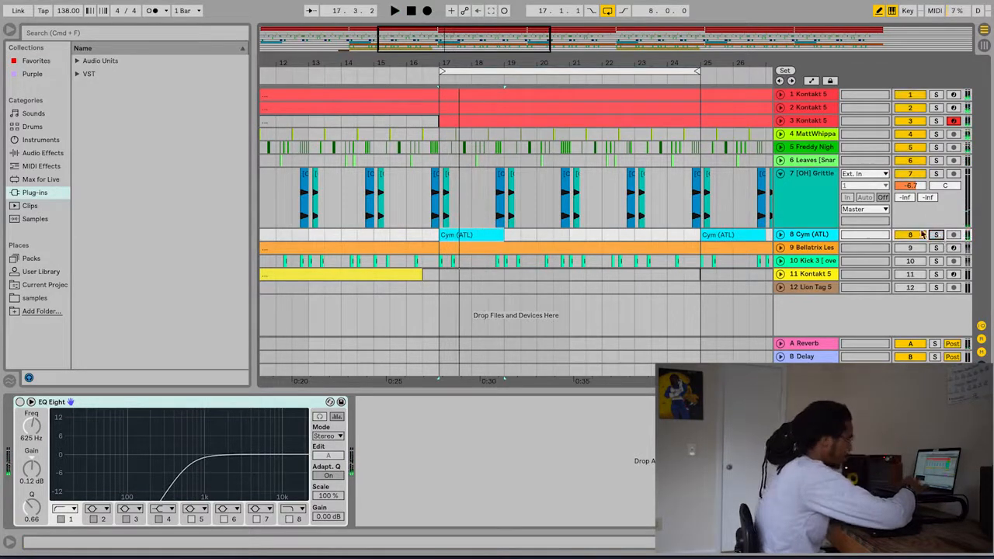
key("space")
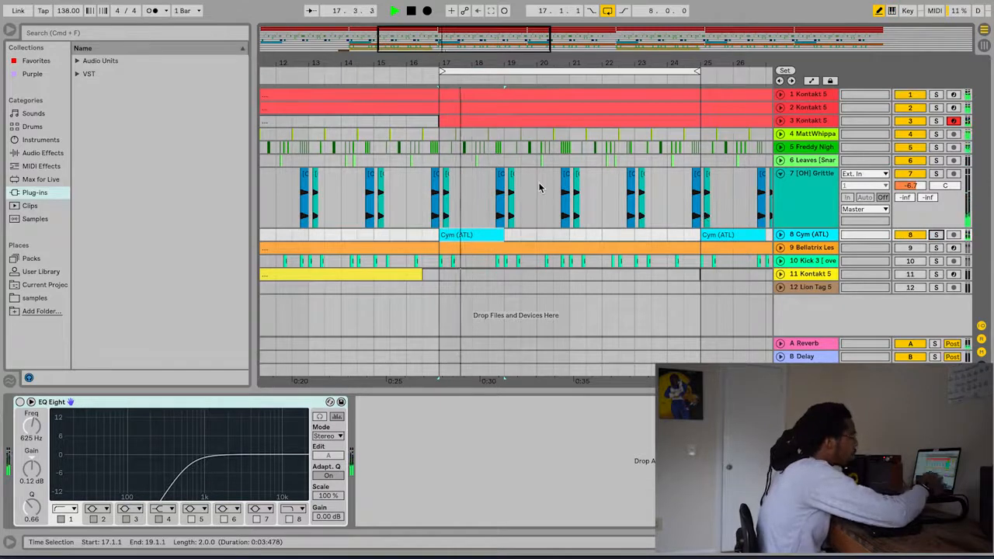
Fold track 7 and extend the arrangement loop from bar 17 to 16 bars, ending at bar 33.
scroll(539, 188, "down", 5)
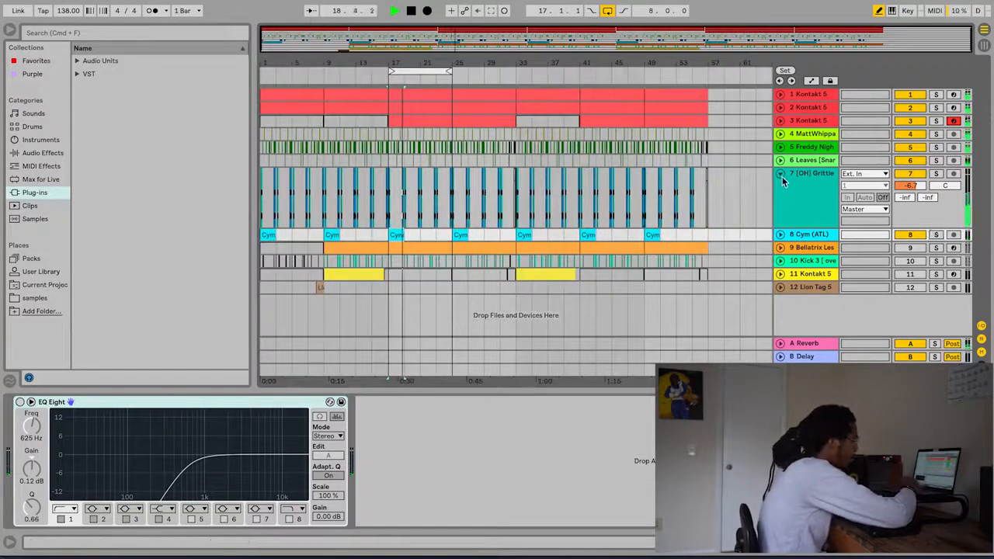
left_click(780, 174)
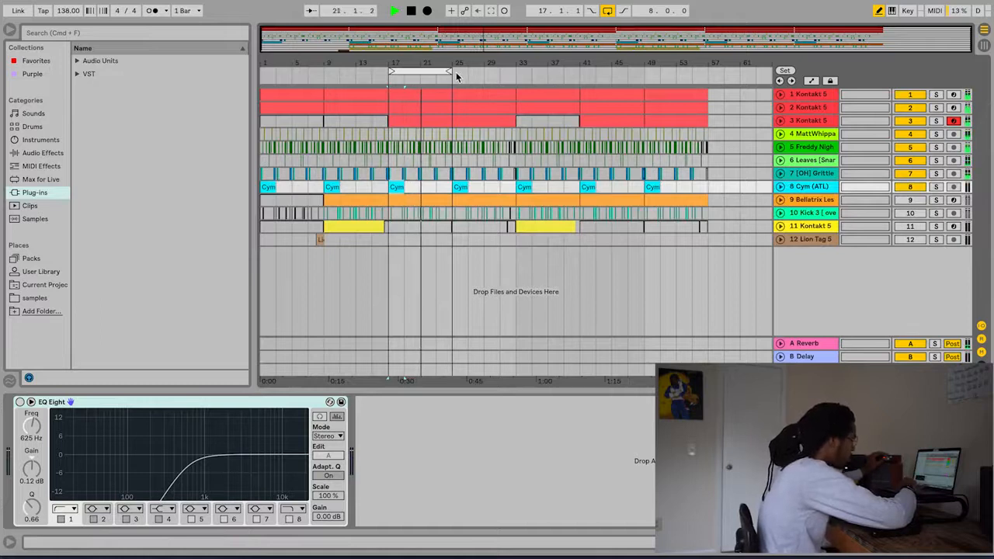
left_click_drag(448, 73, 513, 78)
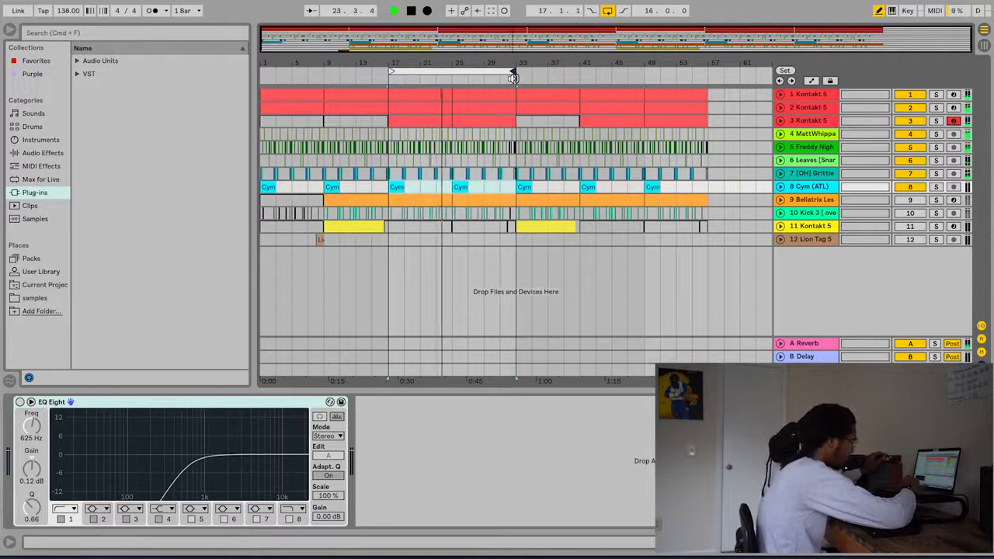
Open the track 9 MIDI clip at bar 17 in a taller arrangement view and audition it with the track soloed.
left_click(401, 200)
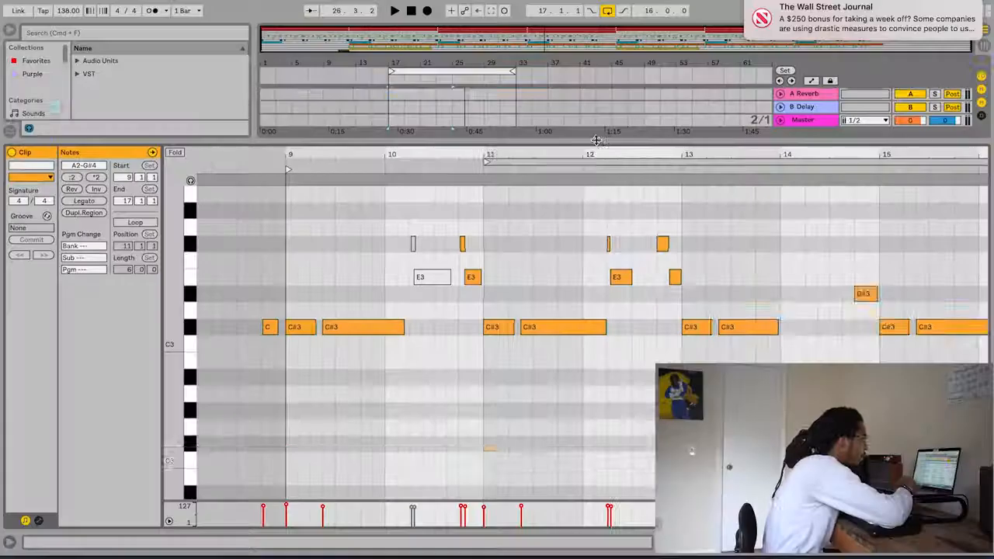
left_click_drag(596, 140, 595, 235)
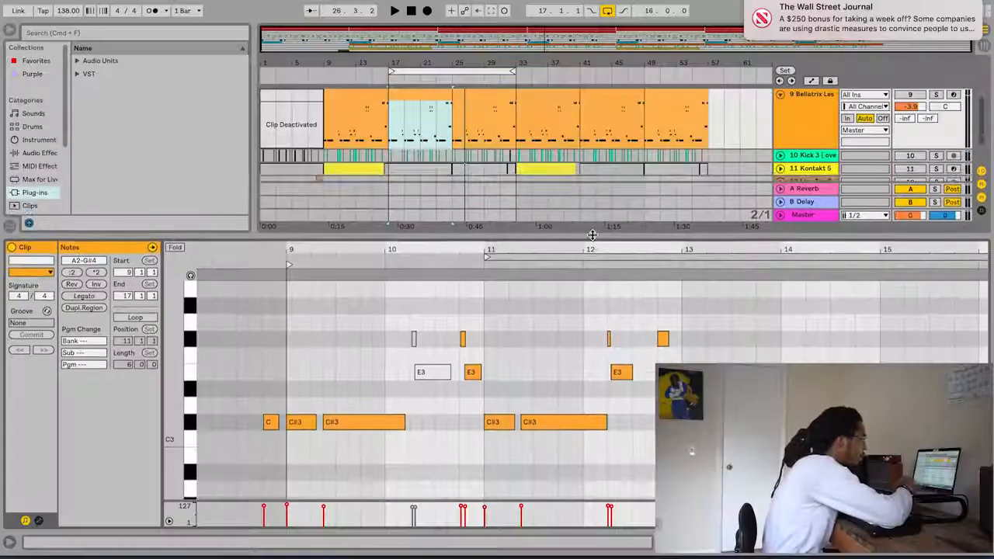
left_click(937, 94)
key("space")
scroll(682, 337, "down", 3)
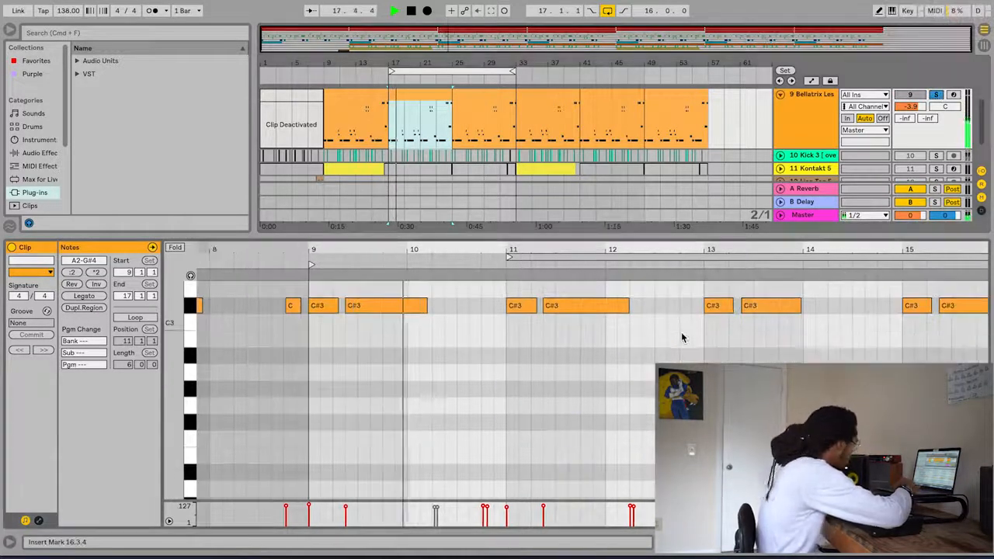
scroll(683, 338, "up", 5)
key("space")
Copy the deactivated E3 note in bar 10 down to C#3 and shift the copy back to 9.4.1 during playback.
left_click(435, 377)
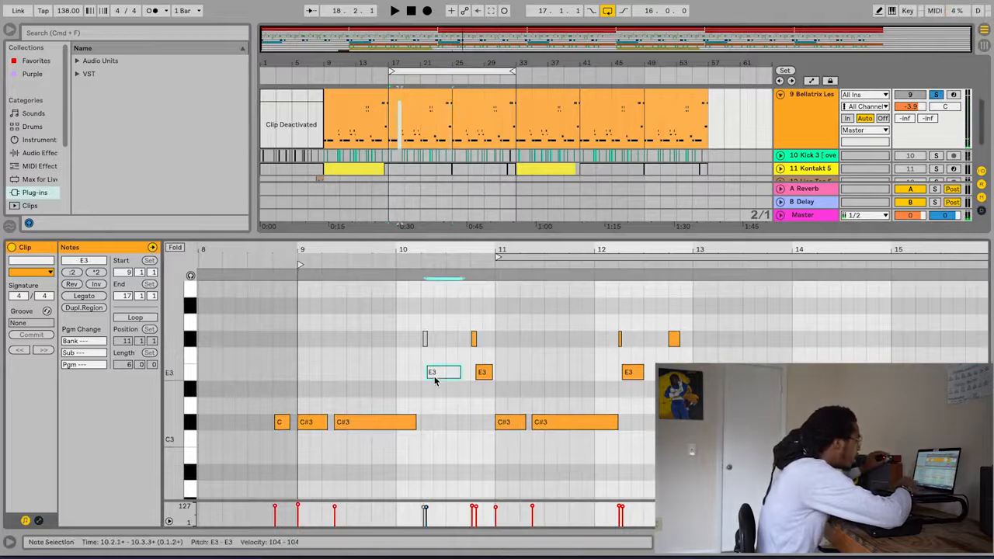
mouse_move(435, 379)
left_mouse_down()
mouse_move(439, 439)
mouse_move(431, 436)
left_mouse_up()
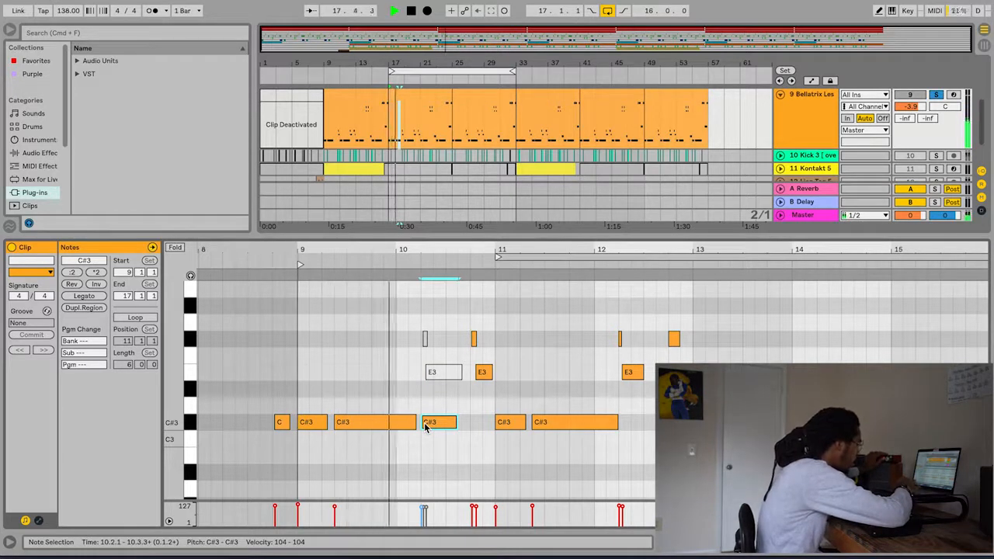
key("space")
left_click_drag(439, 426, 399, 425)
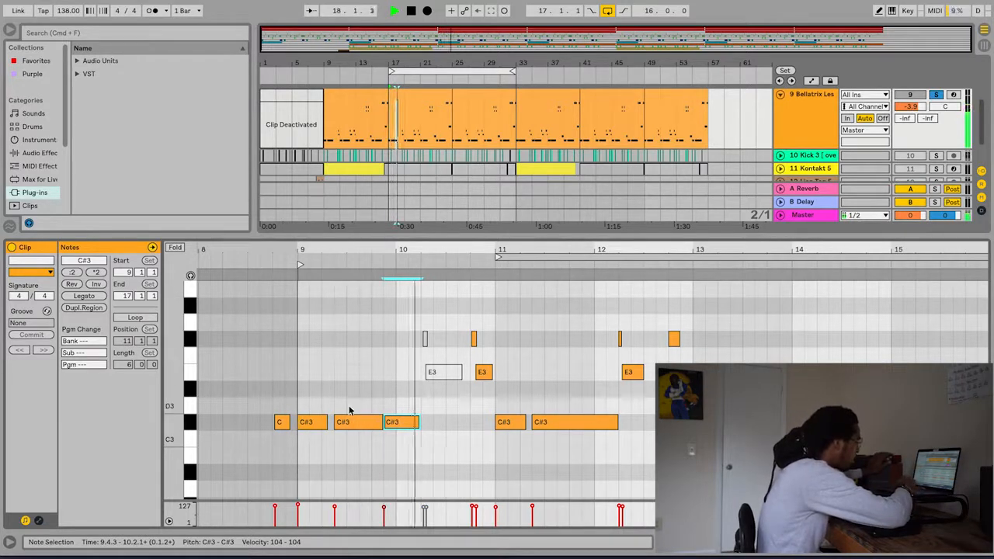
left_click_drag(412, 423, 401, 425)
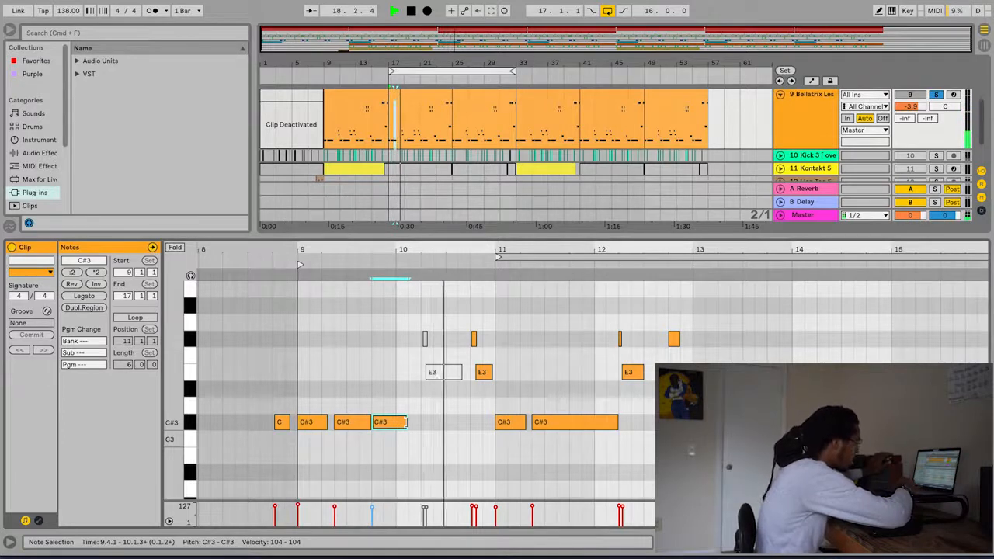
Move the copied C#3 note to 10.2.3, stop playback, and deactivate and delete the note.
left_click_drag(395, 422, 460, 424)
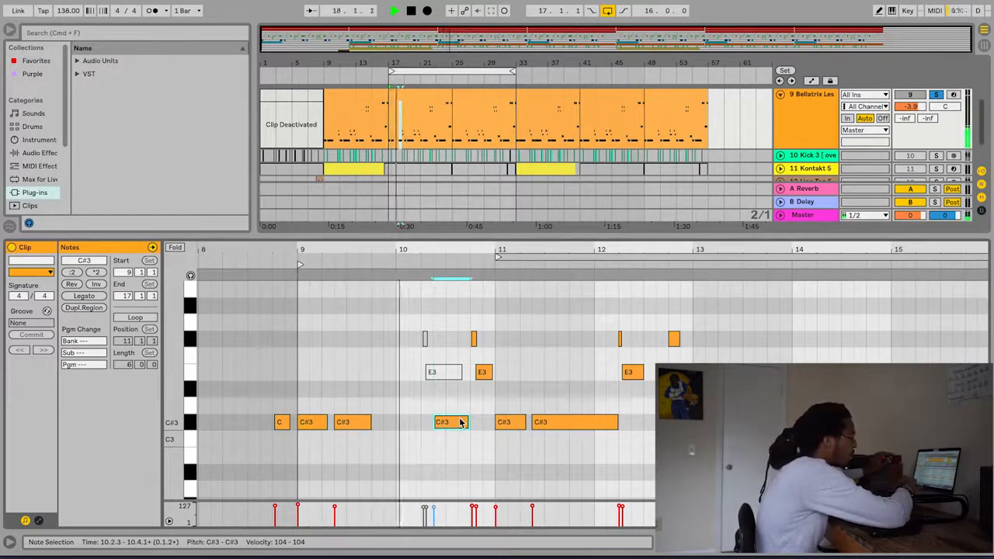
key("space")
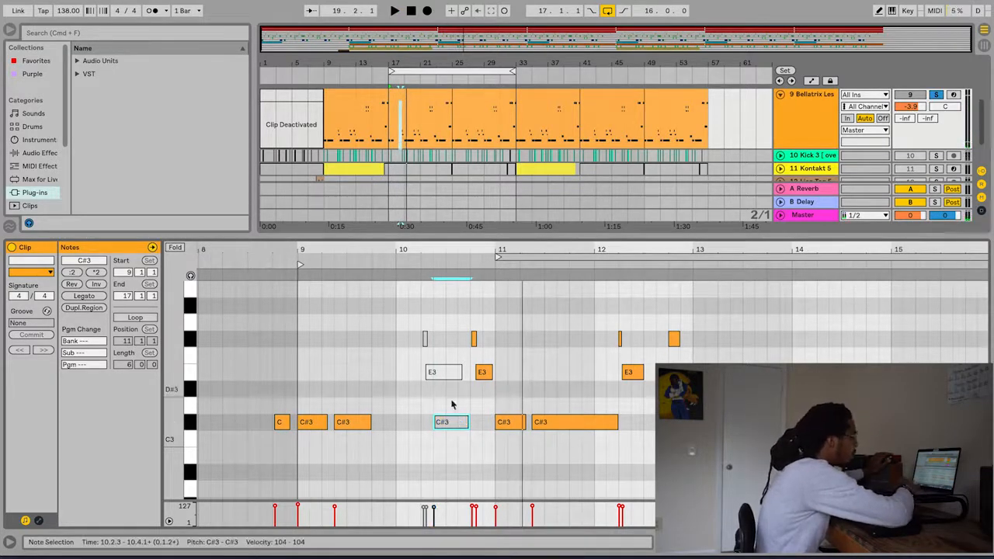
key("Delete")
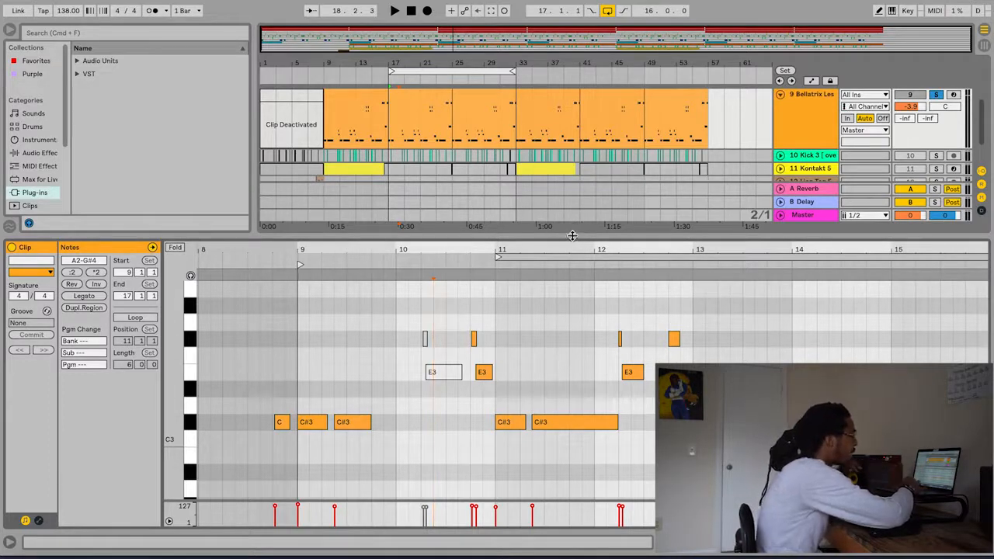
Enlarge the arrangement, bring activated track 9 back into the full mix, and set its volume to -1.3 dB.
left_click_drag(571, 235, 571, 336)
left_click(936, 158)
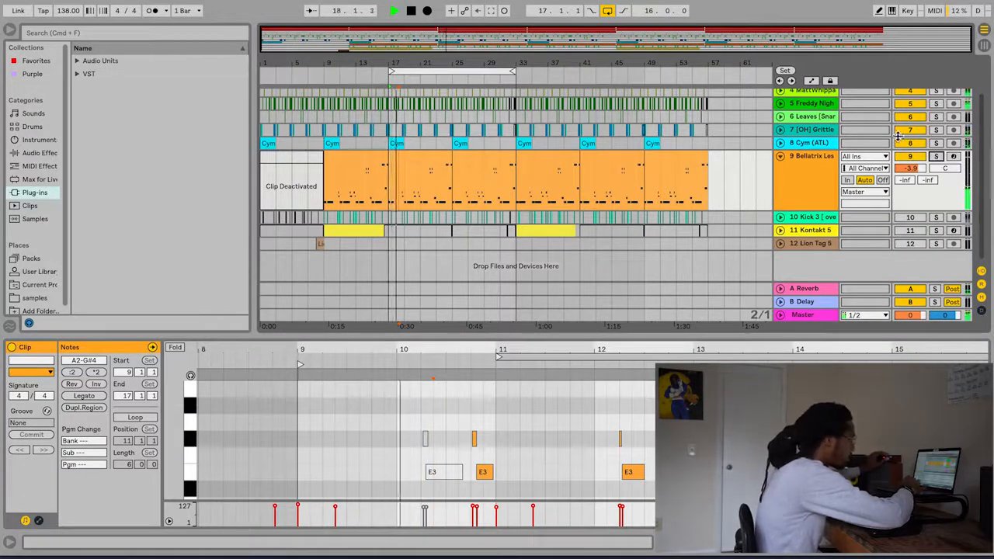
left_click_drag(919, 169, 923, 179)
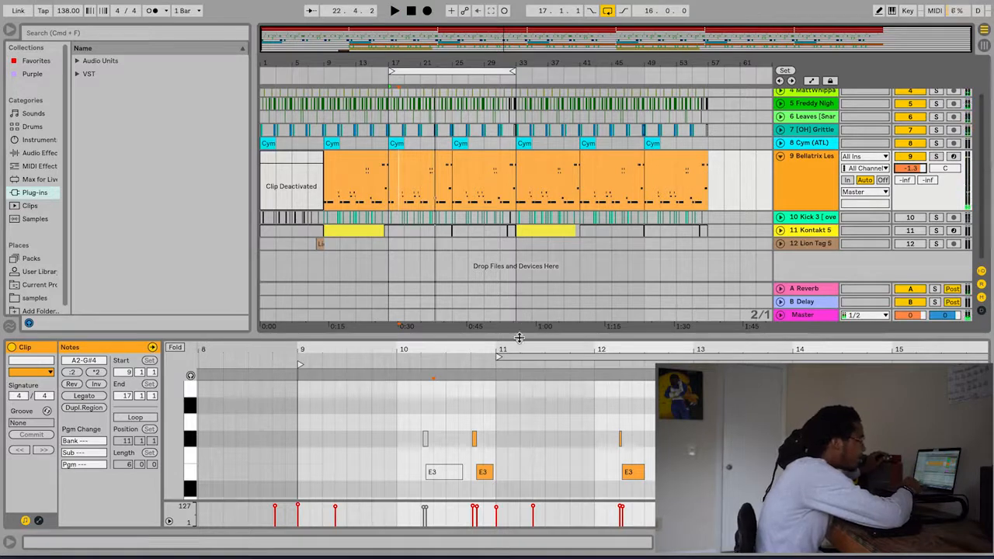
Expand the track 9 clip's note editor to full height and select its E4 notes in bar 14.
left_click_drag(519, 338, 519, 23)
scroll(588, 73, "up", 5)
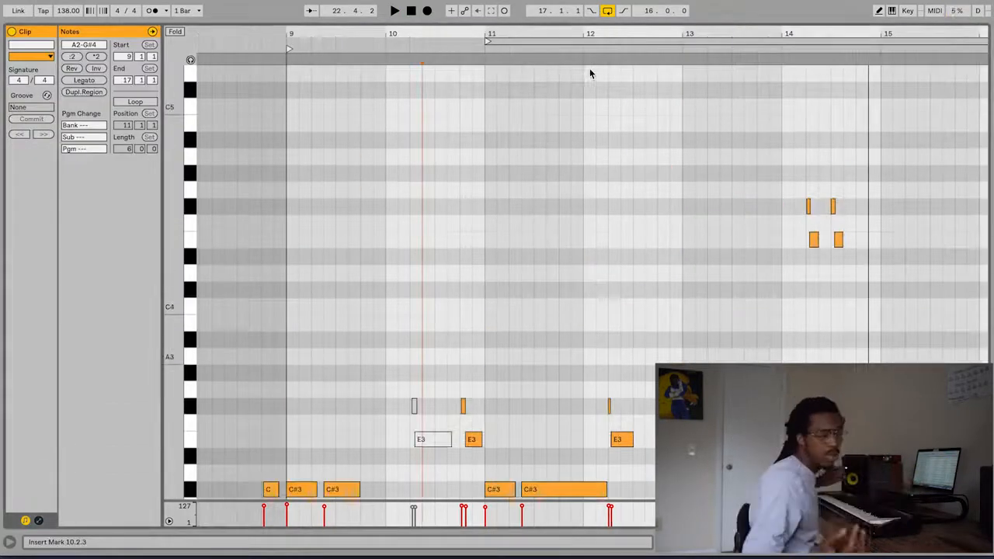
left_click_drag(845, 148, 895, 176)
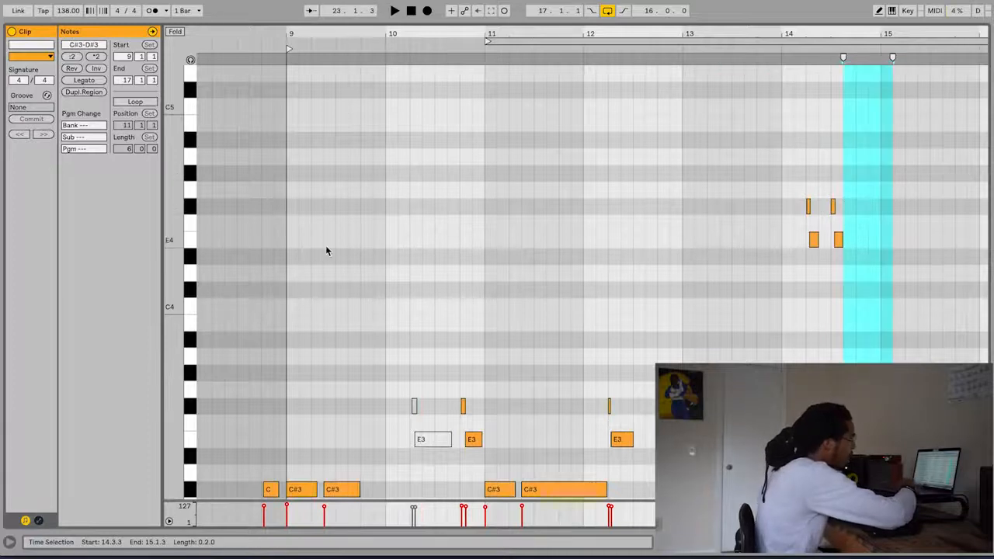
left_click(193, 237)
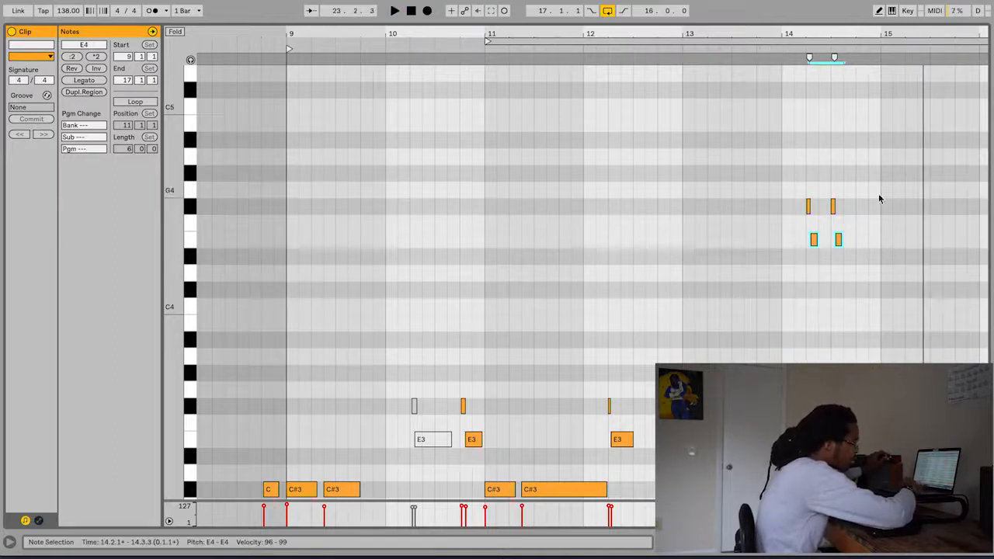
During playback, transpose the two C#3 notes in bar 13 of the track 9 clip down to G#2, and up an octave to G#3.
scroll(880, 199, "down", 5)
scroll(830, 244, "up", 3)
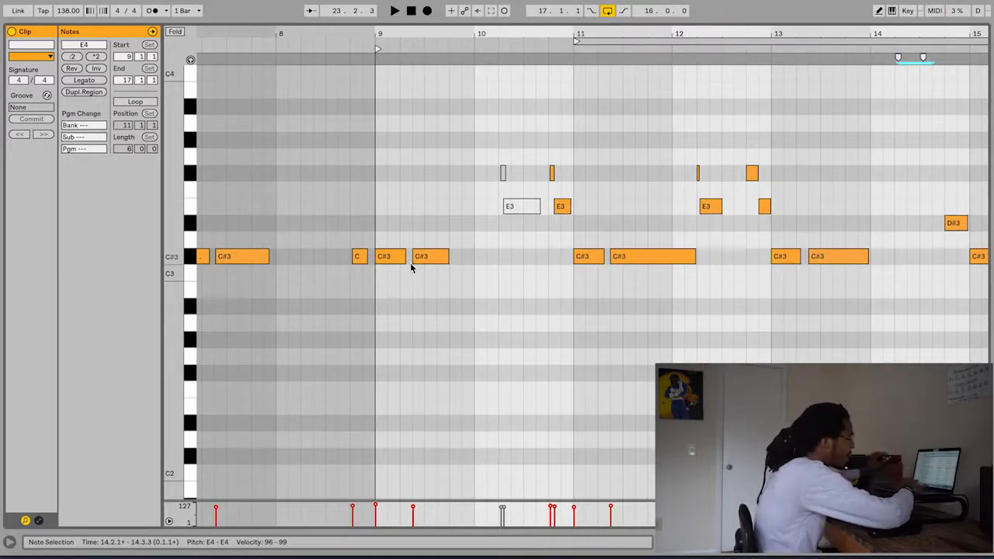
scroll(572, 304, "right", 5)
scroll(573, 304, "up", 4)
key("space")
left_click_drag(688, 370, 611, 330)
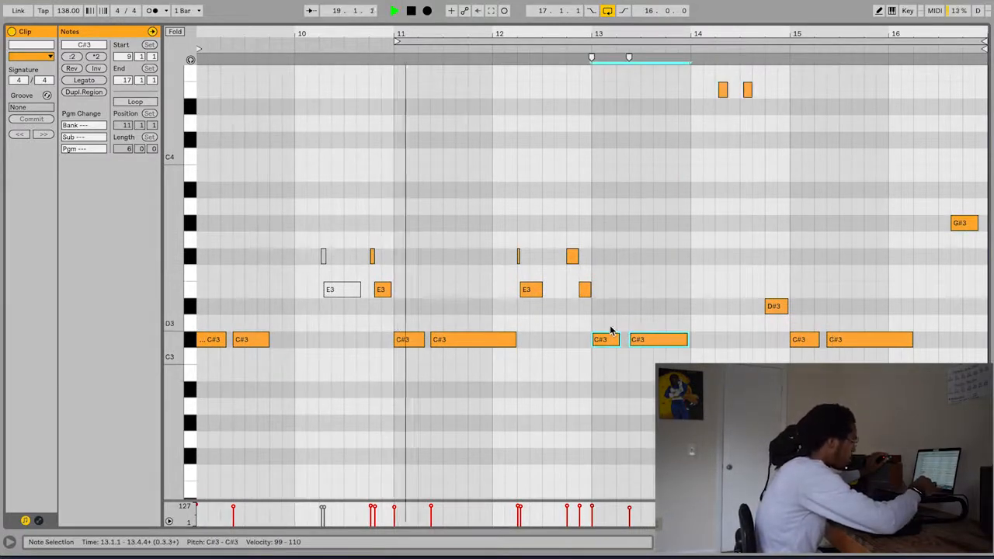
key("Down")
key("Down")
key("Down")
key("Down")
key("Down")
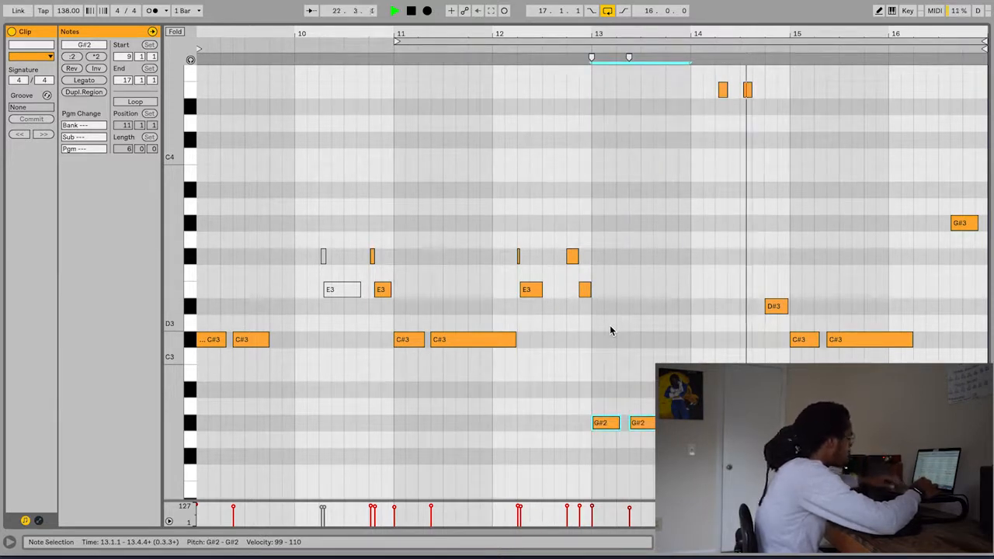
key("shift+Up")
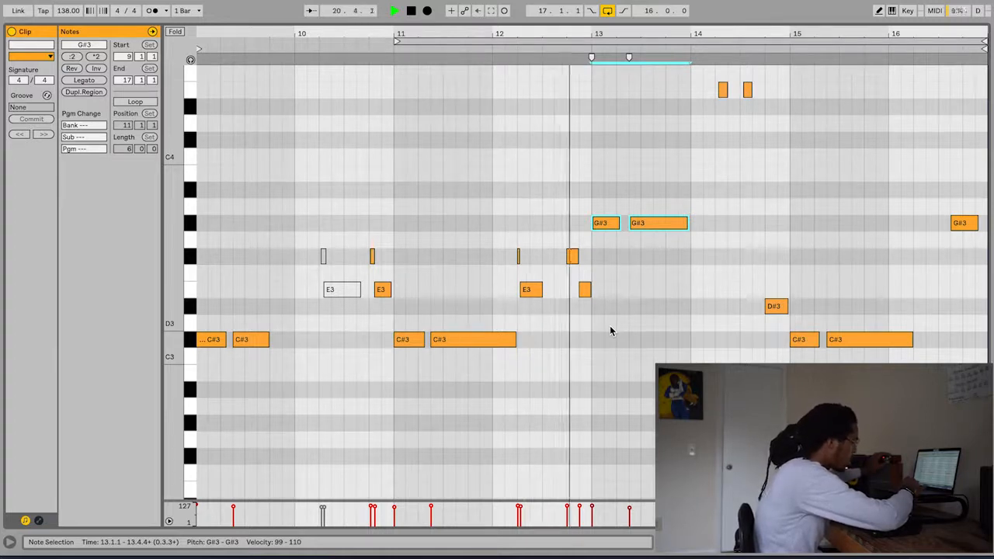
left_click_drag(652, 256, 602, 221)
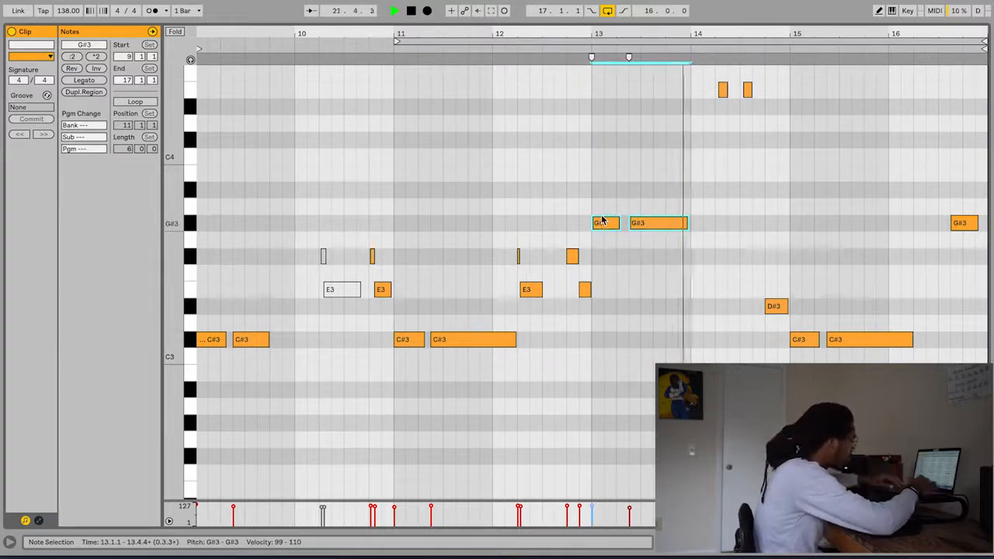
Return the two bar 13 notes to C#3 and stop playback.
key("shift+Down")
key("Up")
key("Up")
key("Up")
key("Up")
key("Up")
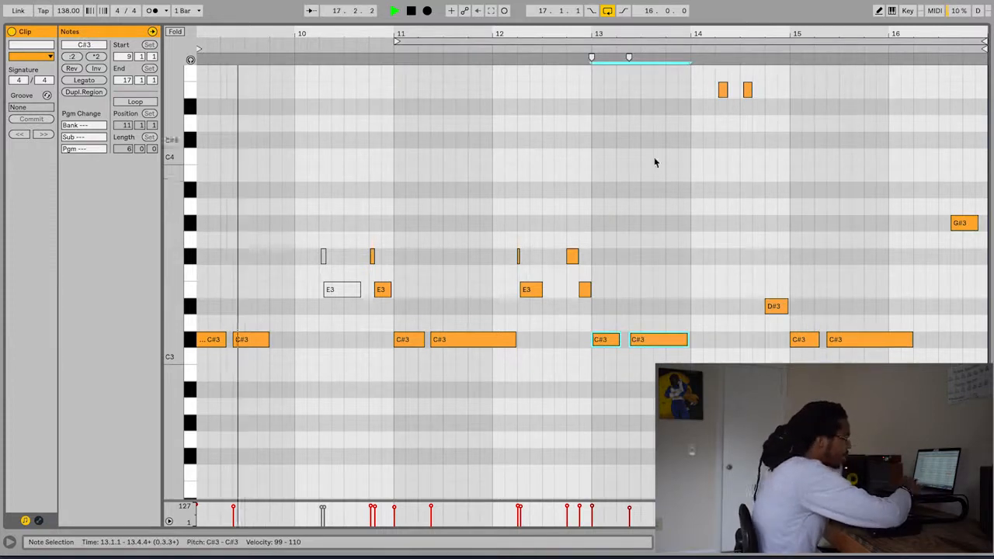
key("space")
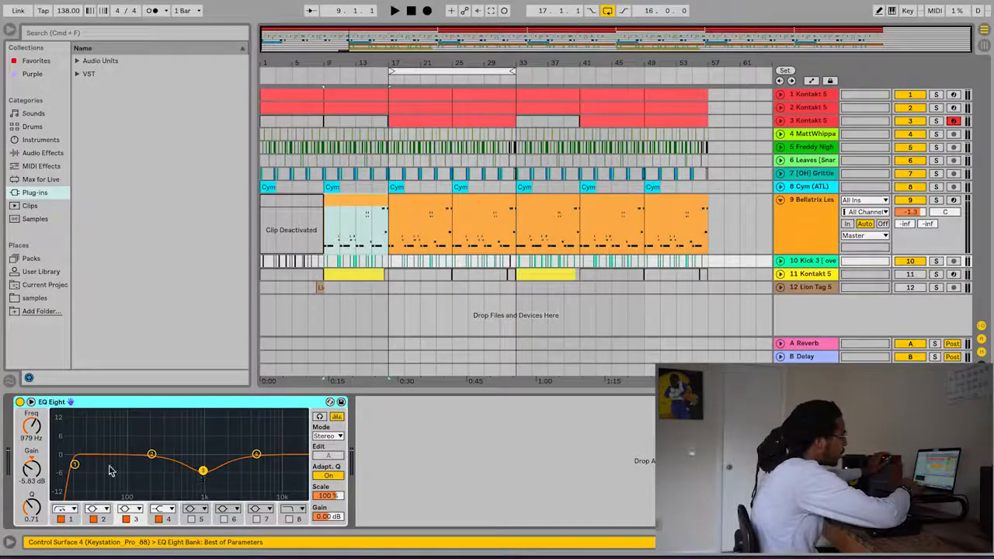
Select band 1 of the kick's EQ Eight, enable the EQ Eight on track 9 with its band 1 selected, and start playback.
left_click(75, 465)
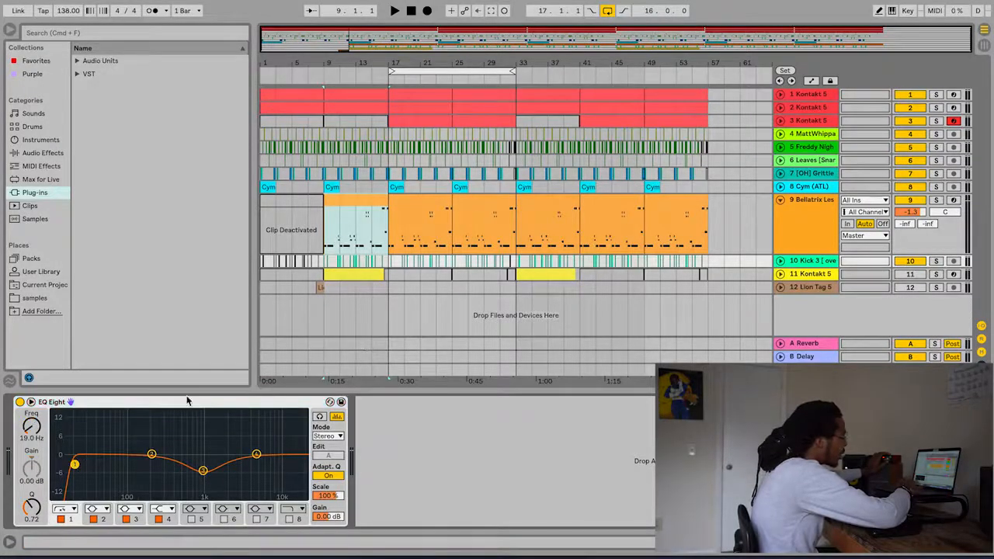
left_click(359, 210)
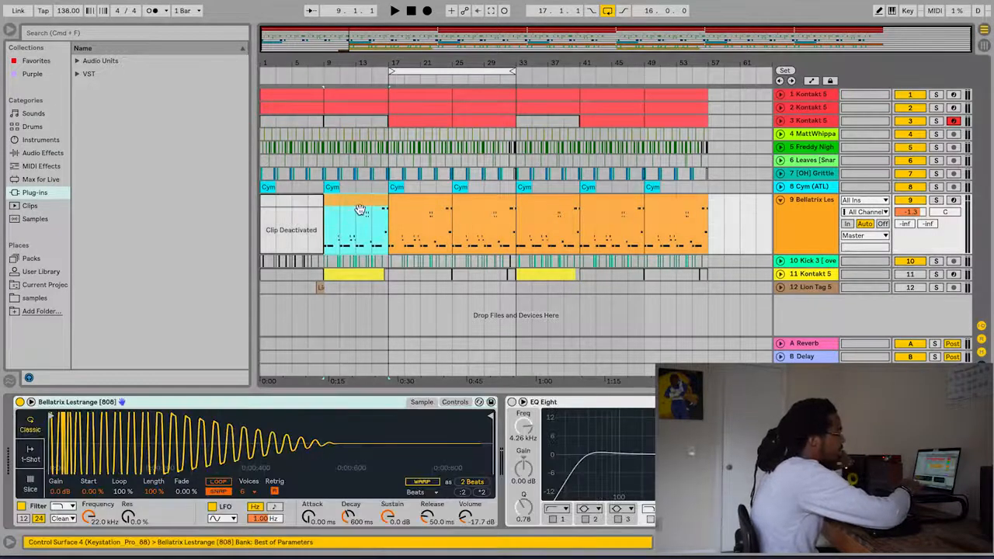
left_click(512, 402)
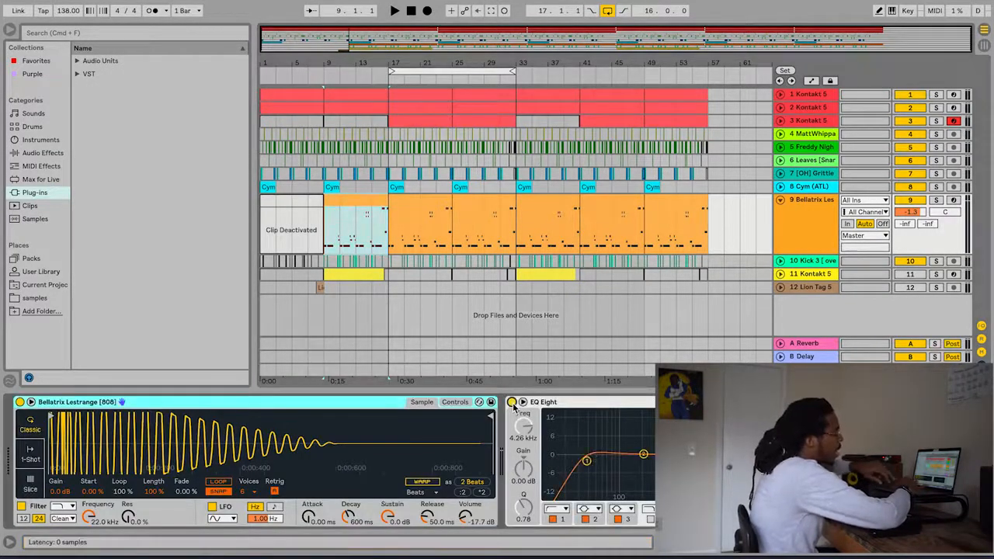
left_click(587, 461)
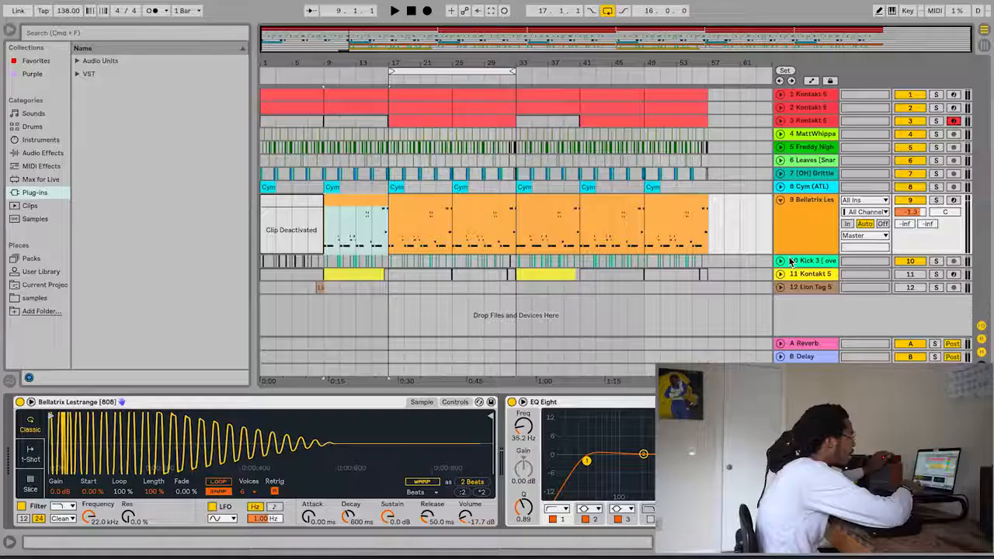
key("space")
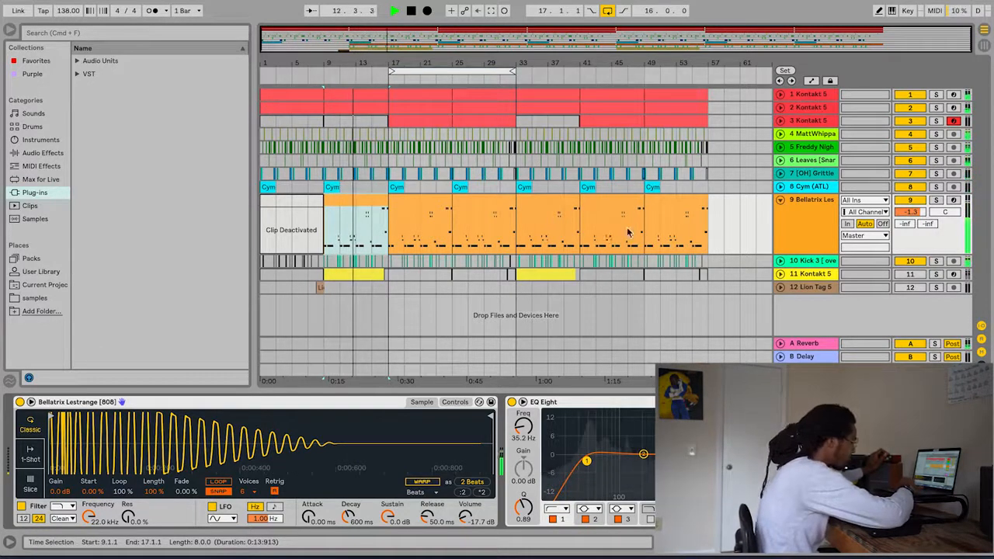
Collapse track 9, and view the Soprano Flute instrument in track 11's Kontakt 5 window before closing it.
left_click(780, 200)
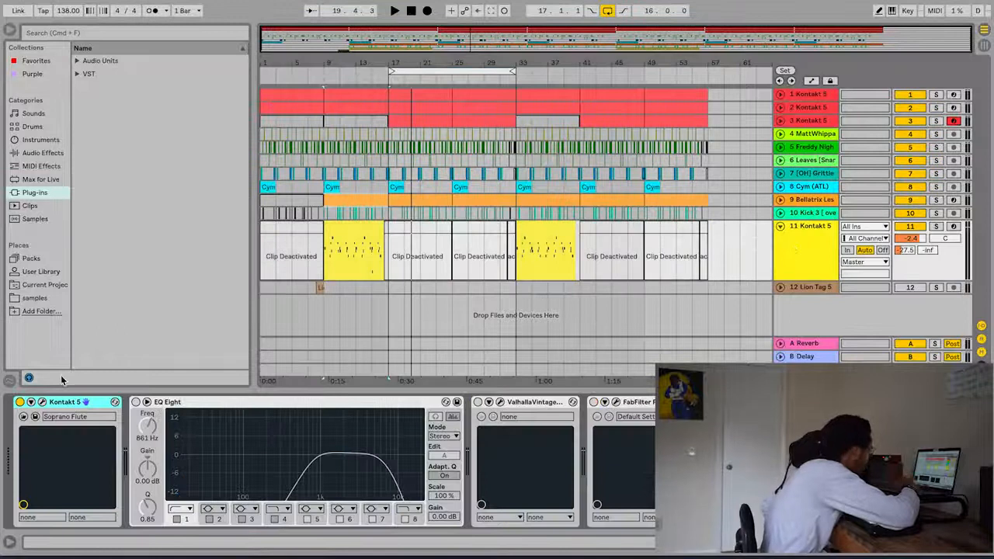
left_click(35, 416)
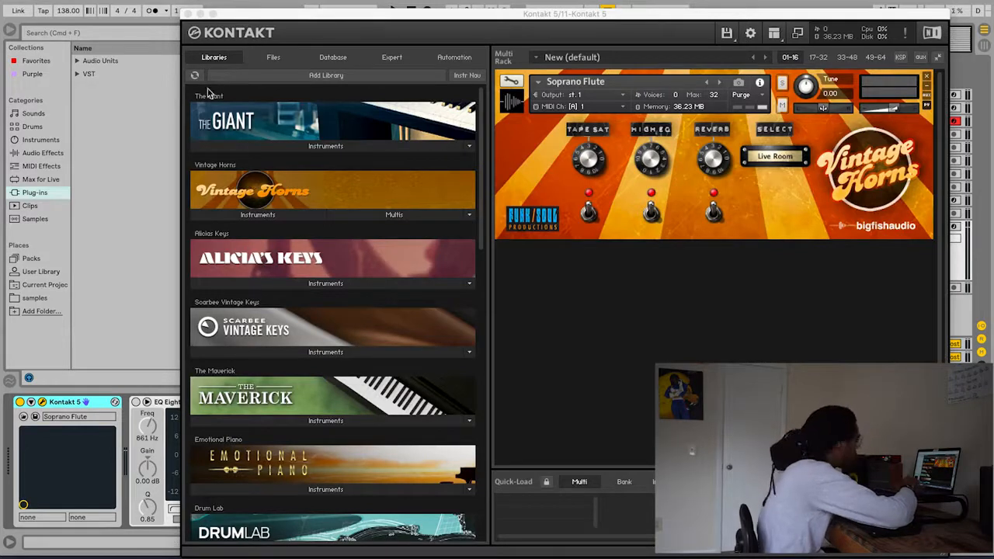
left_click(188, 14)
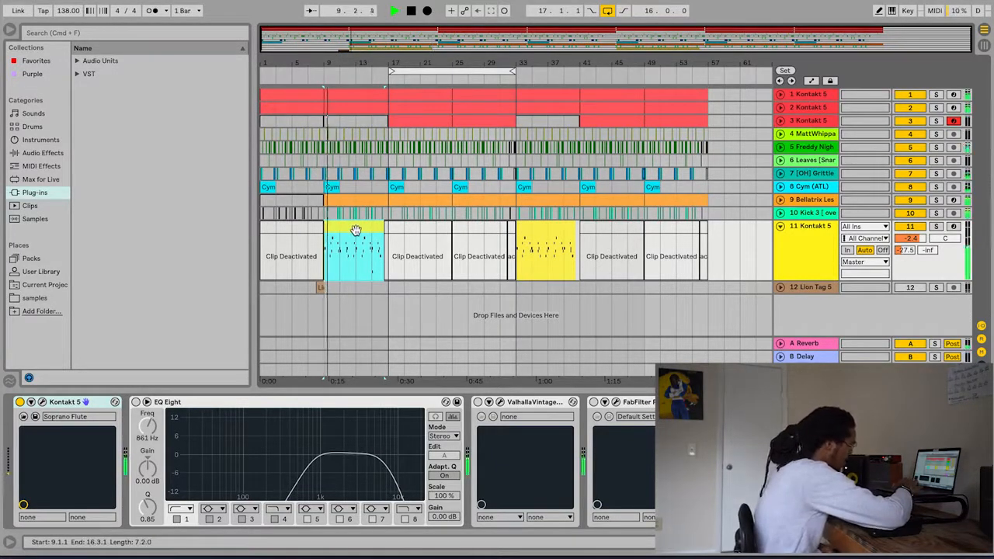
Solo track 11 during playback and turn on its EQ Eight, Valhalla and FabFilter effects.
left_click(937, 227)
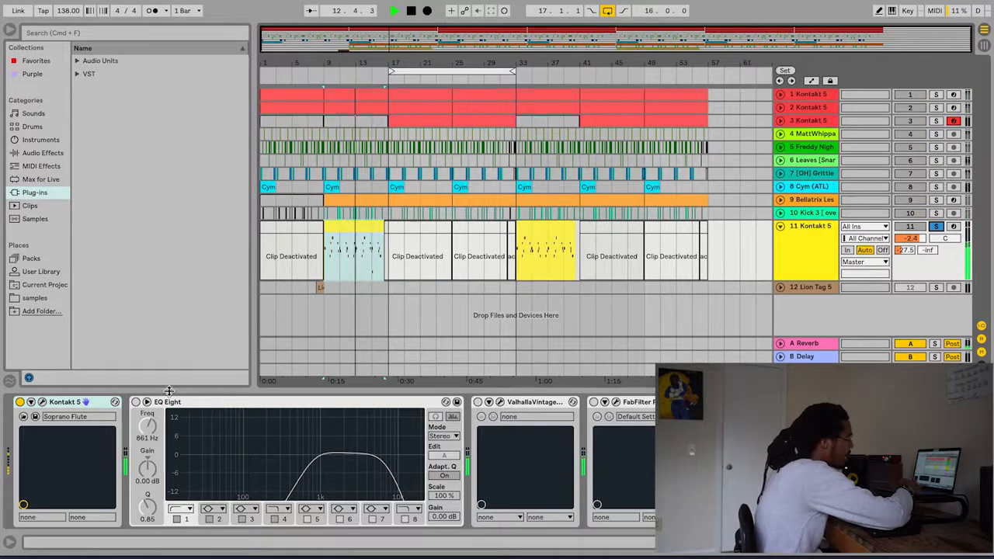
left_click(135, 403)
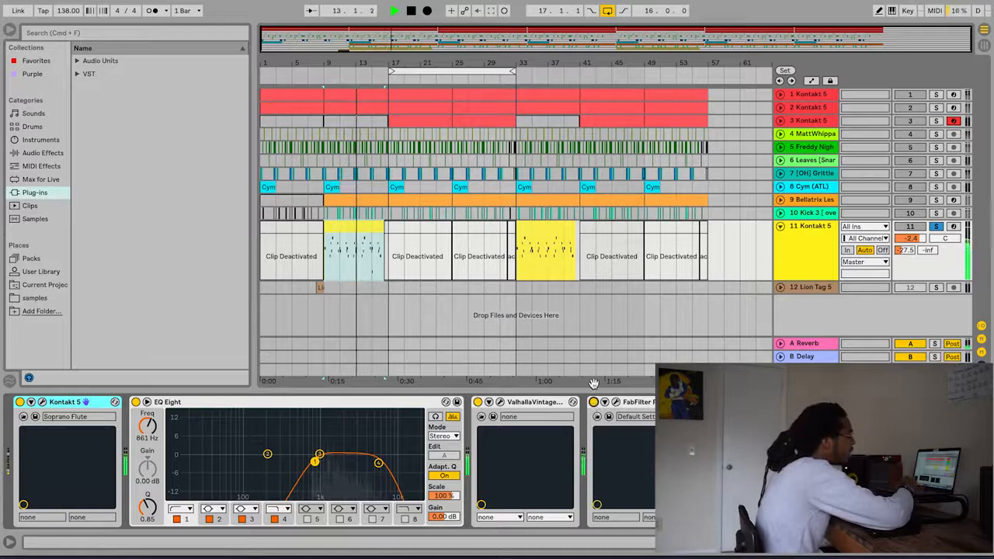
Inspect the 1302.7 Hz bell band in track 11's FabFilter Pro-Q 3, close the plug-in window, and stop playback.
left_click(618, 402)
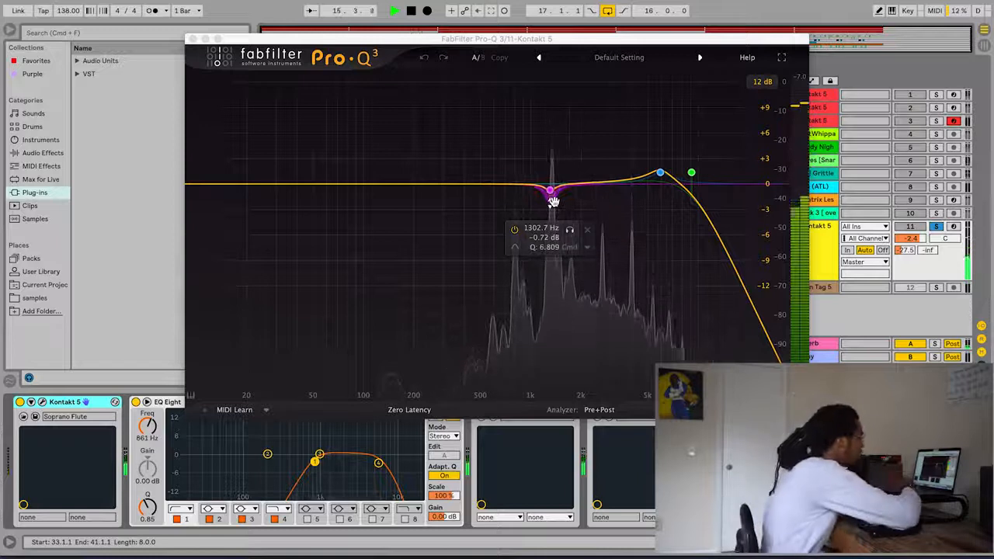
right_click(551, 193)
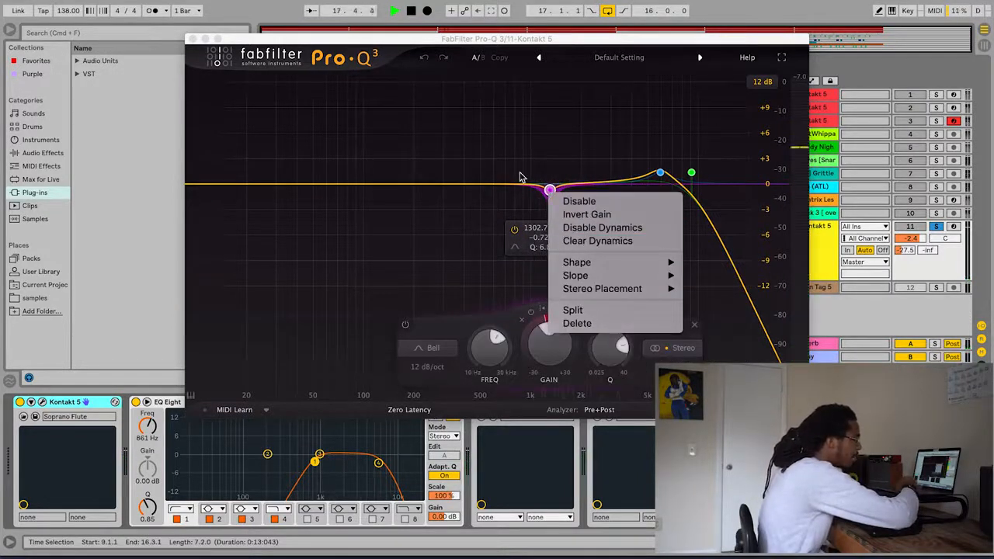
left_click(520, 177)
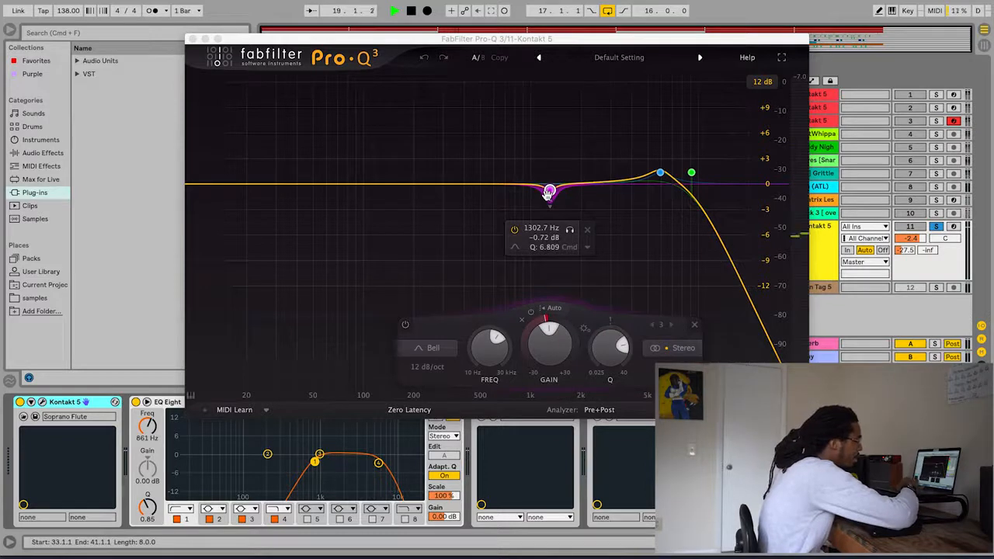
left_click(193, 39)
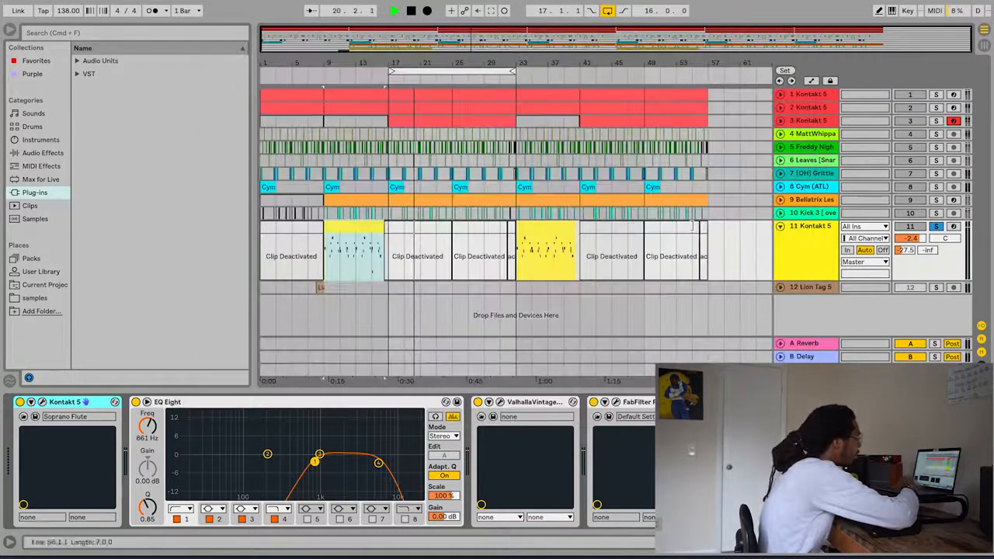
key("space")
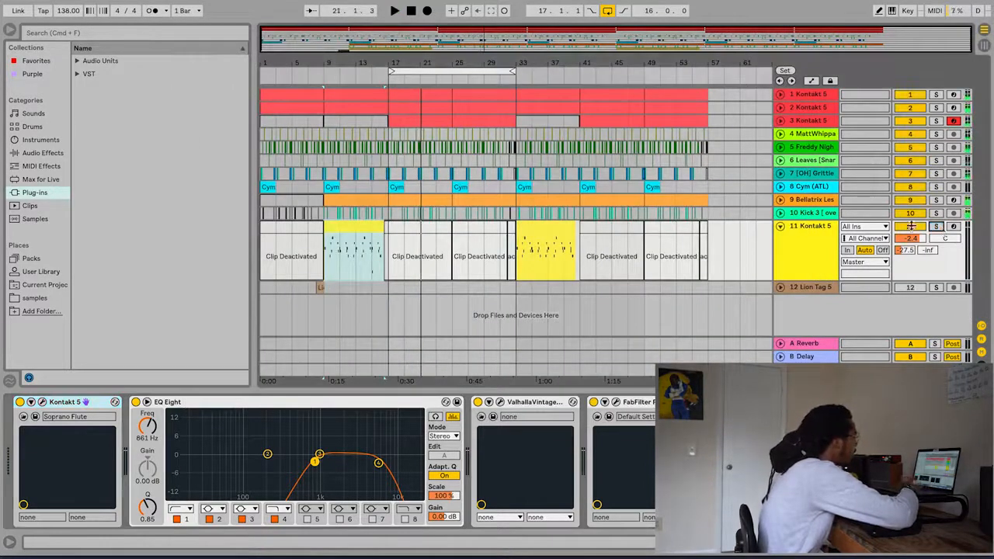